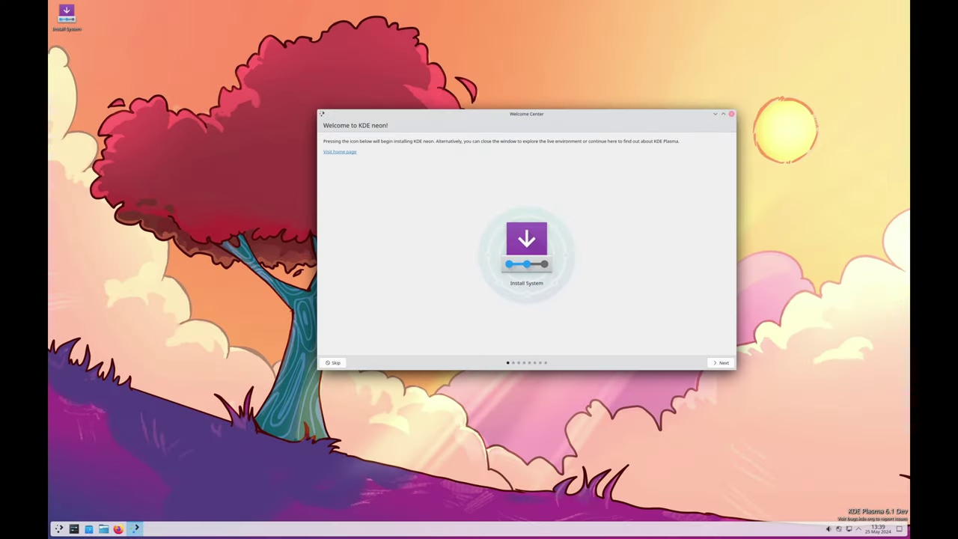
- Close the Welcome Center and launch Konsole by searching 'kons' in the launcher
{"action": "left_click", "coordinate": [731, 114]}
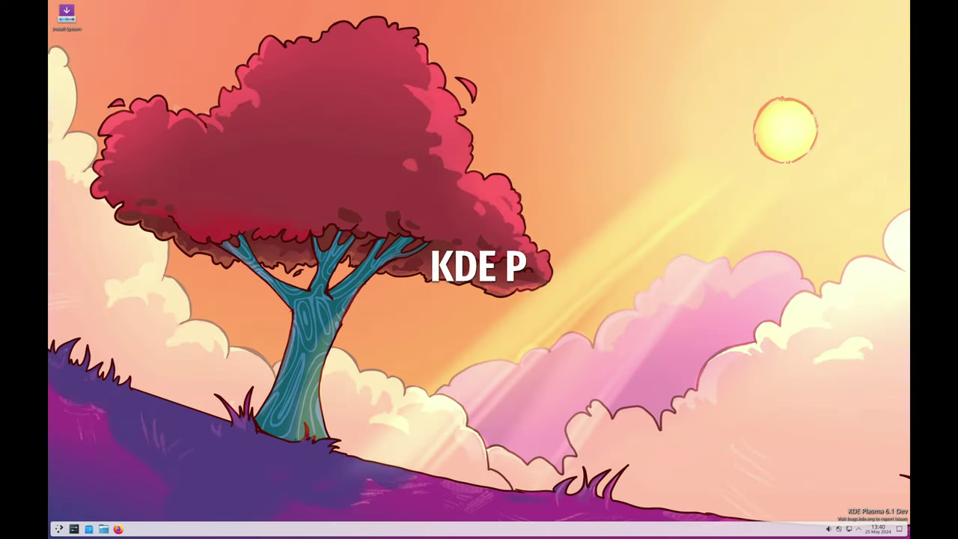
{"action": "key", "text": "super"}
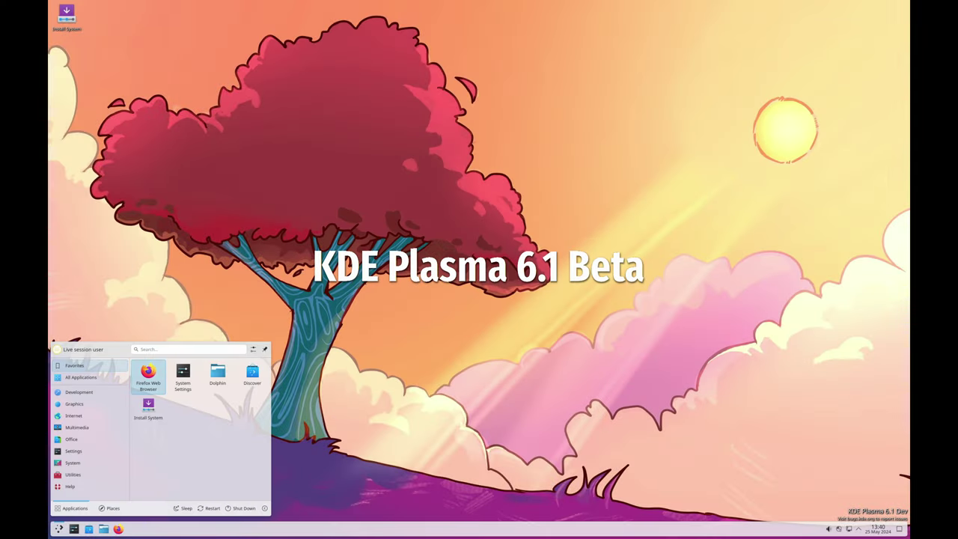
{"action": "type", "text": "kons"}
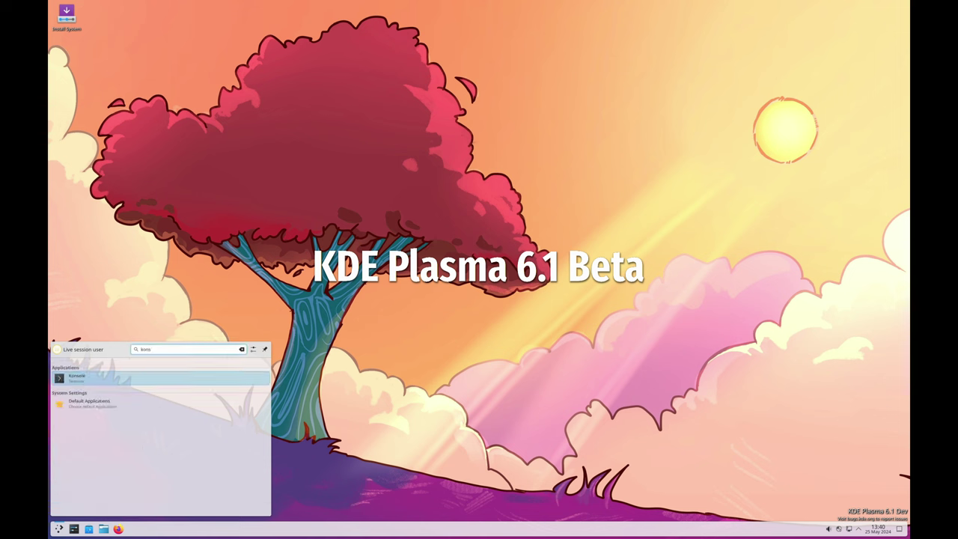
{"action": "key", "text": "Return"}
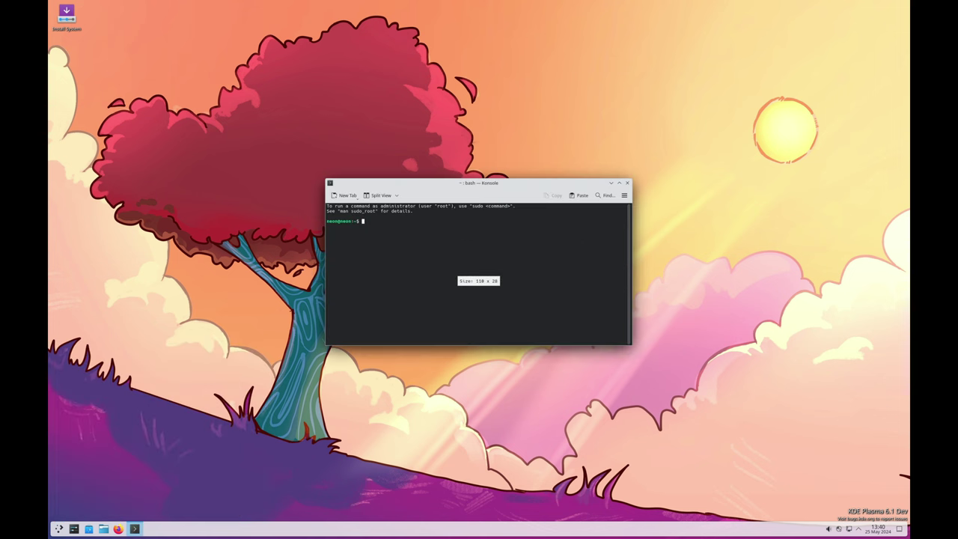
- Run 'uname -a' and 'uname -r' to show kernel 6.5.0-35-generic, then exit the terminal
{"action": "type", "text": "uname"}
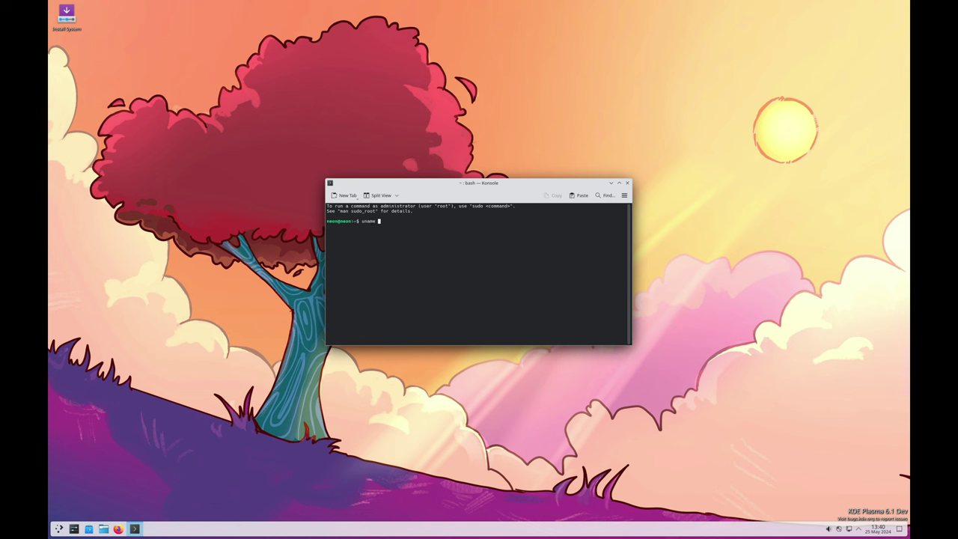
{"action": "key", "text": "BackSpace"}
{"action": "key", "text": "BackSpace"}
{"action": "key", "text": "Return"}
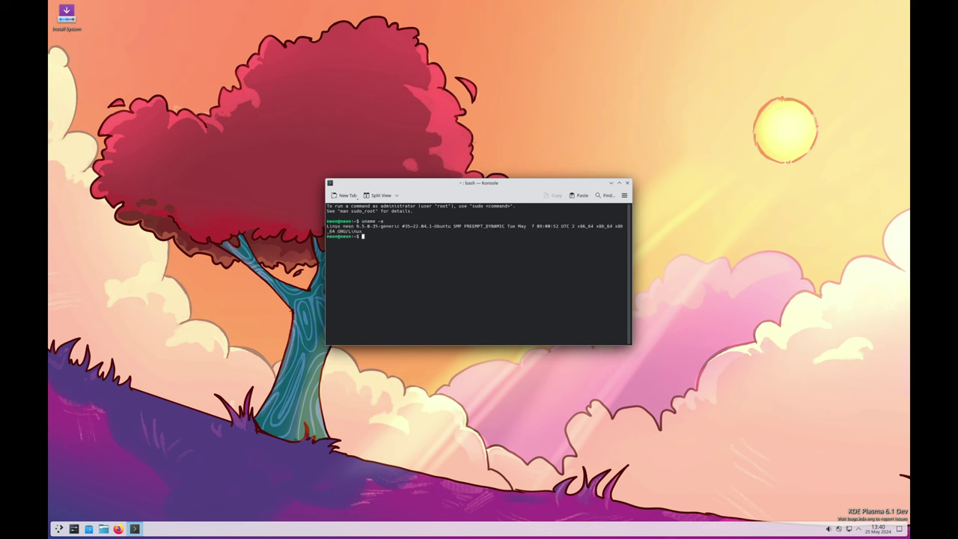
{"action": "type", "text": "ame "}
{"action": "type", "text": "-r"}
{"action": "key", "text": "Return"}
{"action": "key", "text": "ctrl+d"}
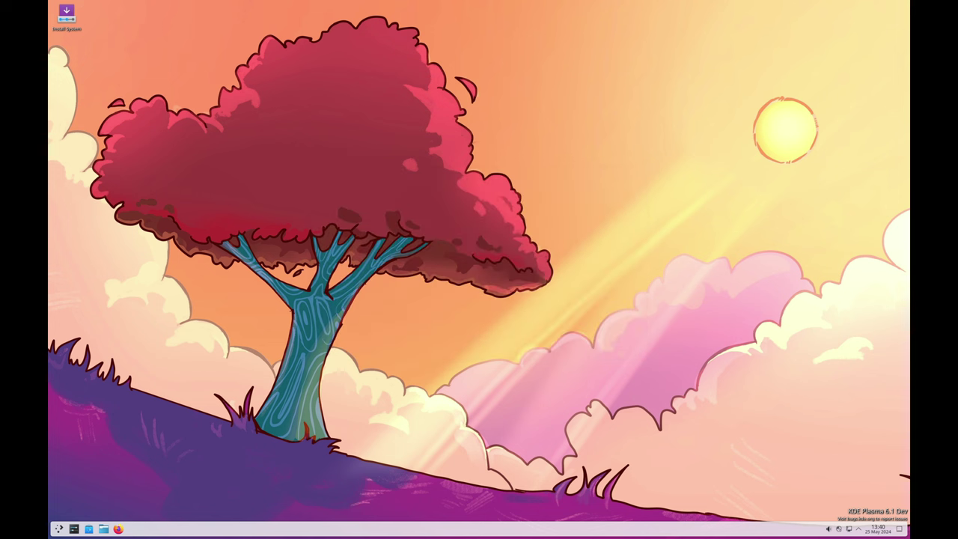
- Launch System Settings and browse the Display & Monitor, Bluetooth and Disks & Cameras pages
{"action": "left_click", "coordinate": [58, 529]}
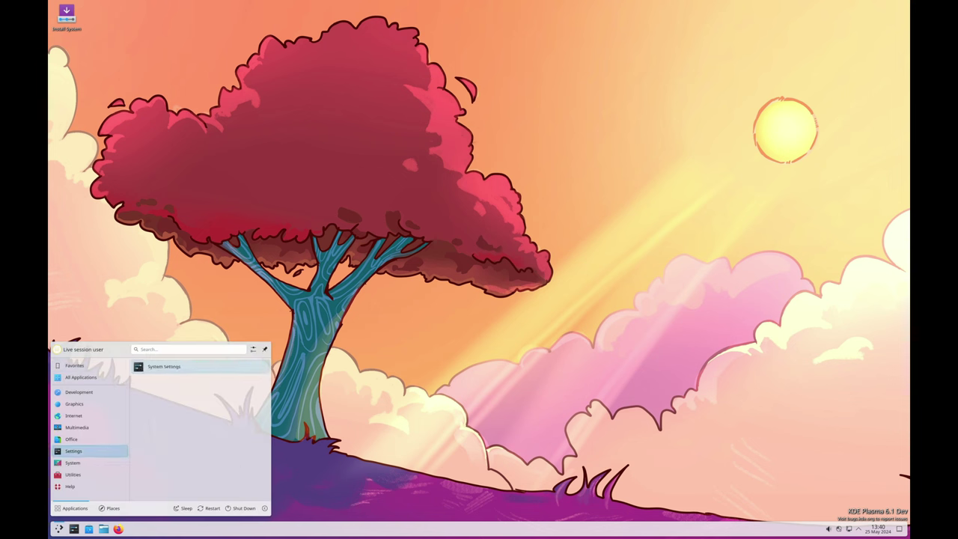
{"action": "left_click", "coordinate": [164, 366]}
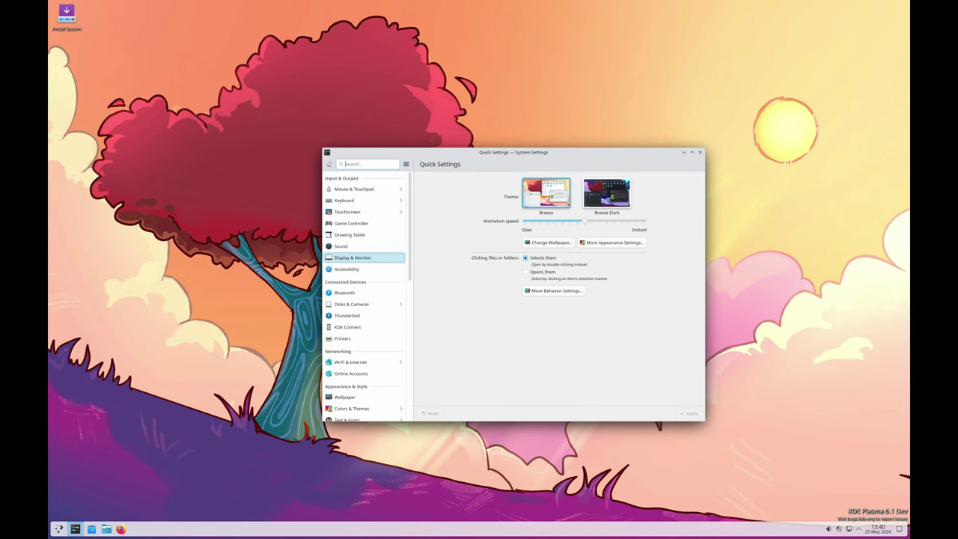
{"action": "left_click", "coordinate": [353, 258]}
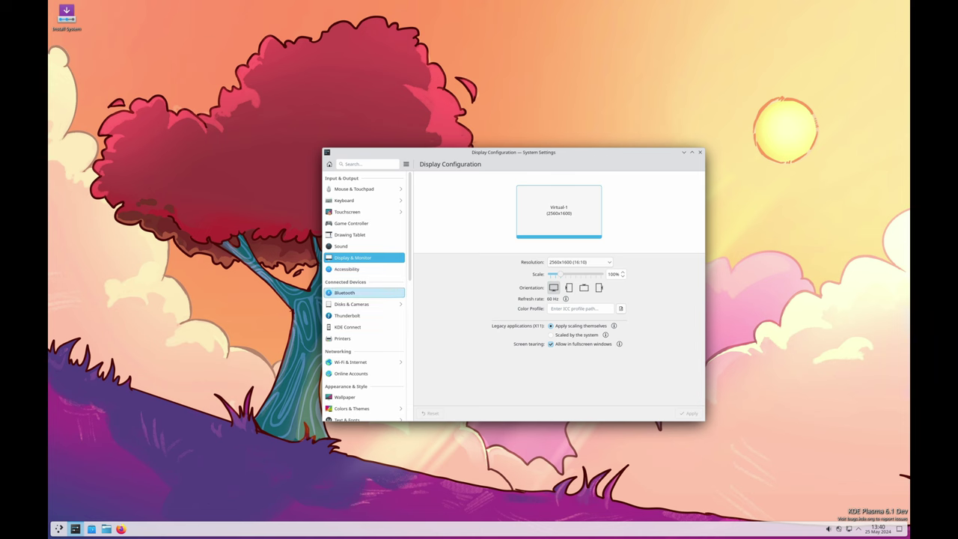
{"action": "left_click", "coordinate": [346, 293]}
{"action": "left_click", "coordinate": [351, 304]}
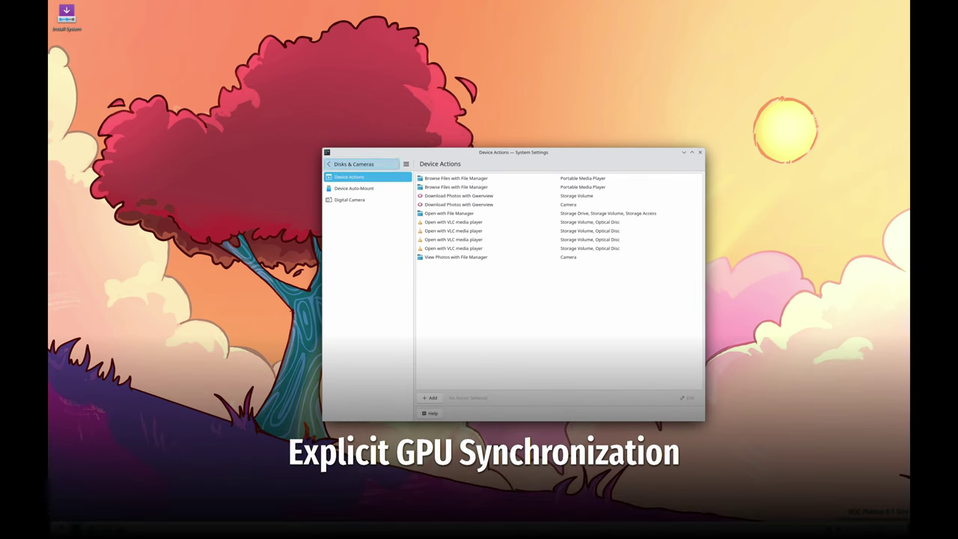
- Return to the full category list and open the Wallpaper page
{"action": "left_click", "coordinate": [328, 164]}
{"action": "scroll", "coordinate": [365, 315], "scroll_direction": "down", "scroll_amount": 3}
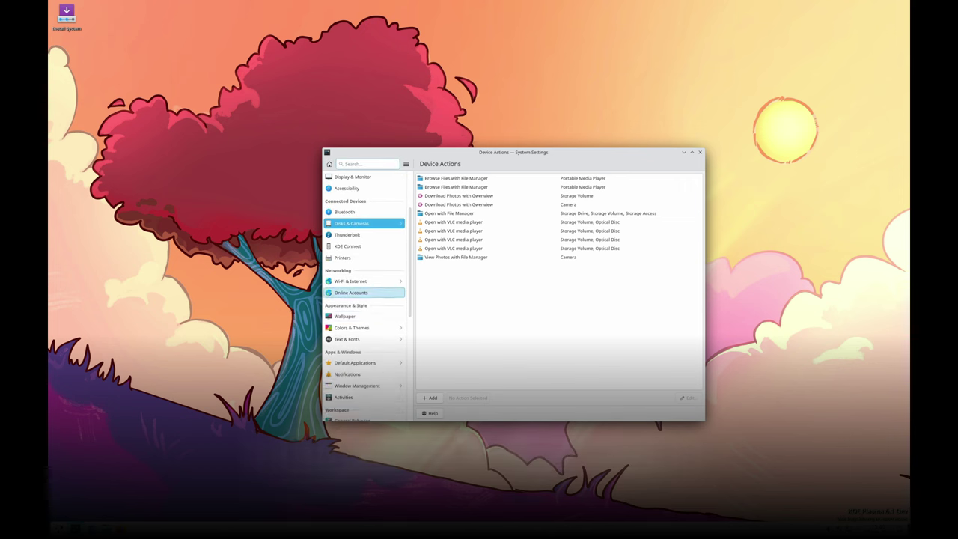
{"action": "left_click", "coordinate": [365, 316]}
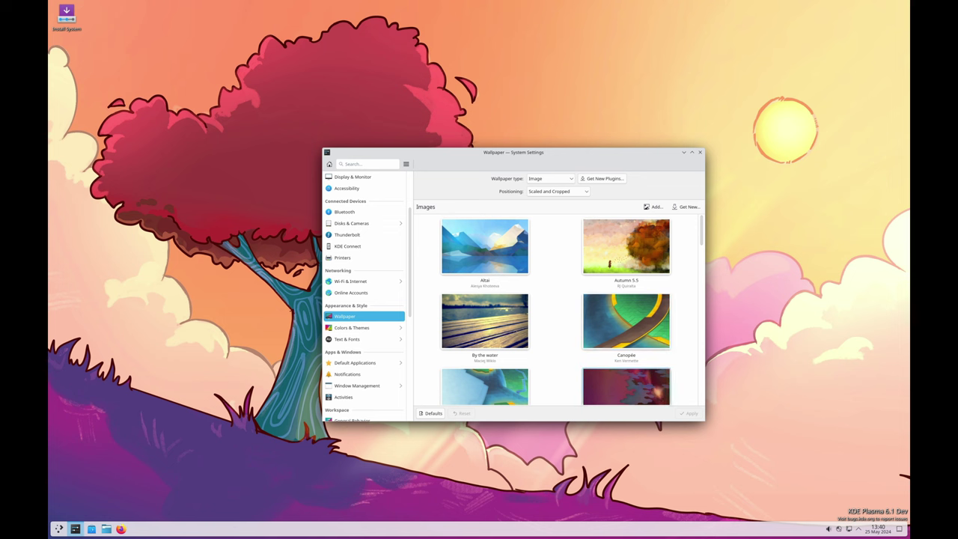
- Scroll through the whole gallery of wallpaper images
{"action": "scroll", "coordinate": [626, 346], "scroll_direction": "down", "scroll_amount": 3}
{"action": "scroll", "coordinate": [626, 367], "scroll_direction": "down", "scroll_amount": 1}
{"action": "scroll", "coordinate": [626, 367], "scroll_direction": "down", "scroll_amount": 2}
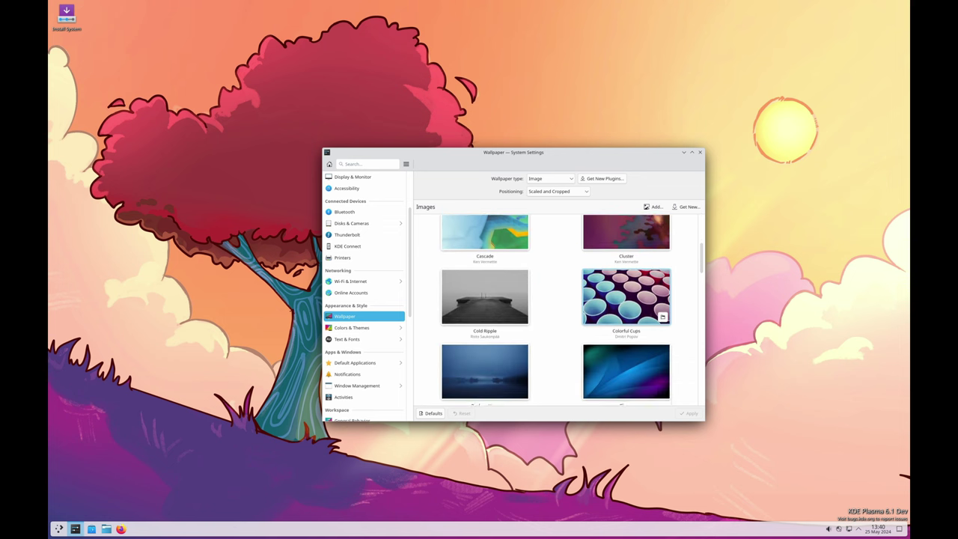
{"action": "scroll", "coordinate": [626, 367], "scroll_direction": "down", "scroll_amount": 2}
{"action": "scroll", "coordinate": [625, 359], "scroll_direction": "down", "scroll_amount": 1}
{"action": "scroll", "coordinate": [626, 359], "scroll_direction": "down", "scroll_amount": 2}
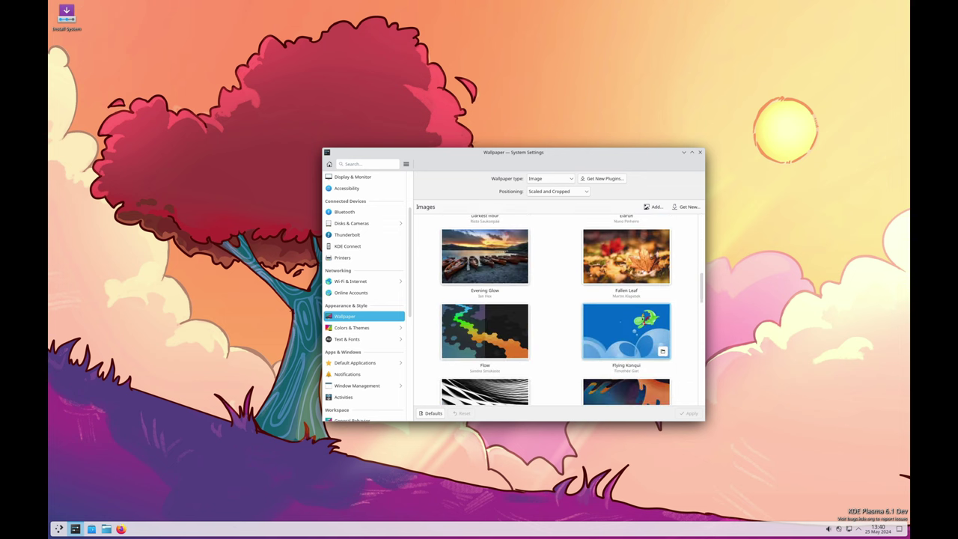
{"action": "scroll", "coordinate": [626, 359], "scroll_direction": "down", "scroll_amount": 2}
{"action": "scroll", "coordinate": [626, 359], "scroll_direction": "down", "scroll_amount": 2}
{"action": "scroll", "coordinate": [626, 360], "scroll_direction": "down", "scroll_amount": 2}
{"action": "scroll", "coordinate": [626, 359], "scroll_direction": "down", "scroll_amount": 2}
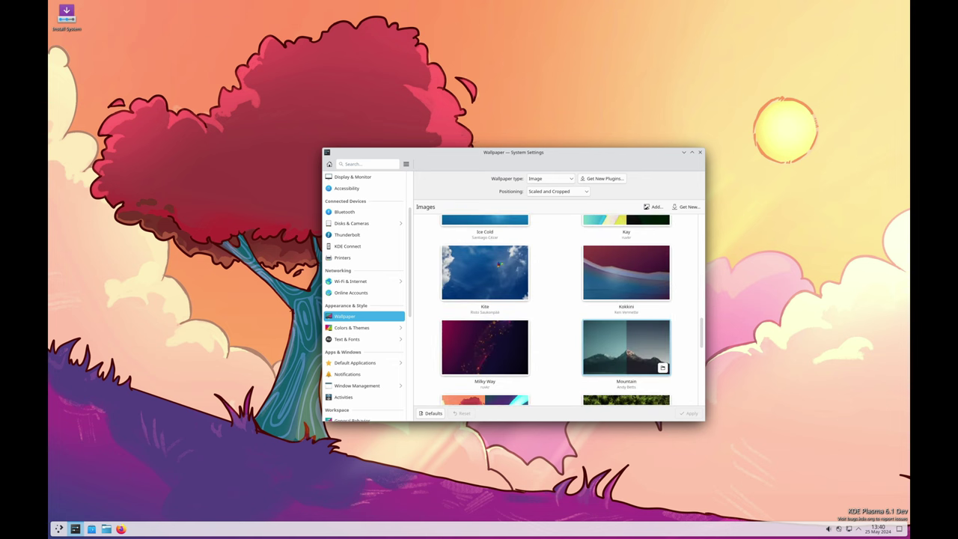
{"action": "scroll", "coordinate": [625, 359], "scroll_direction": "down", "scroll_amount": 2}
{"action": "scroll", "coordinate": [626, 359], "scroll_direction": "down", "scroll_amount": 1}
{"action": "scroll", "coordinate": [626, 359], "scroll_direction": "down", "scroll_amount": 2}
{"action": "scroll", "coordinate": [625, 359], "scroll_direction": "down", "scroll_amount": 1}
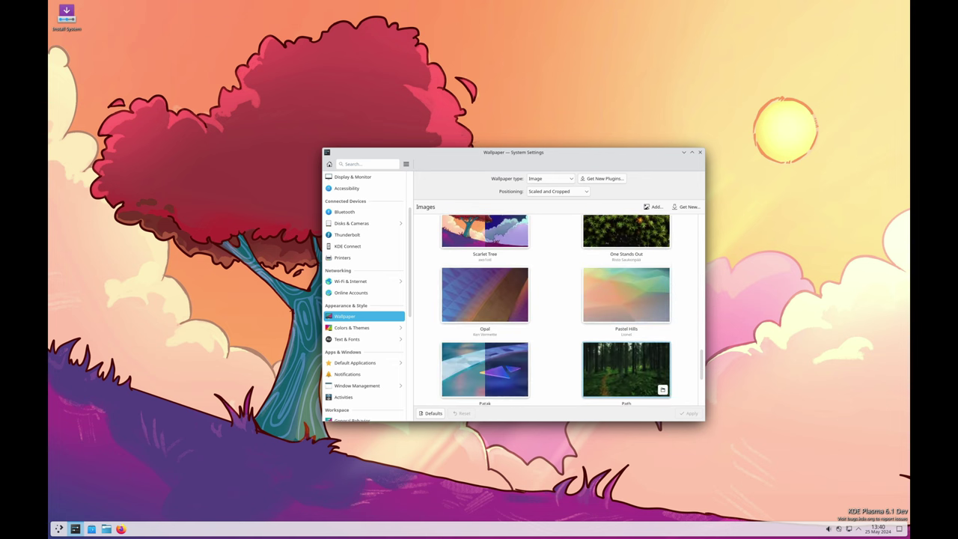
{"action": "scroll", "coordinate": [626, 360], "scroll_direction": "down", "scroll_amount": 2}
{"action": "scroll", "coordinate": [626, 359], "scroll_direction": "down", "scroll_amount": 1}
{"action": "scroll", "coordinate": [625, 359], "scroll_direction": "down", "scroll_amount": 2}
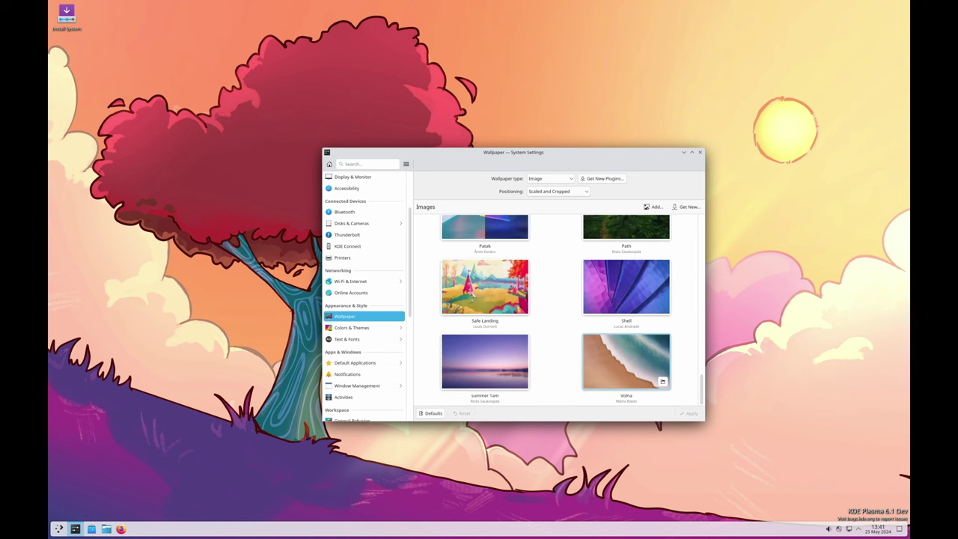
- Browse the Colors & Themes subpages from colour schemes to splash screen, then quit System Settings
{"action": "left_click", "coordinate": [352, 327]}
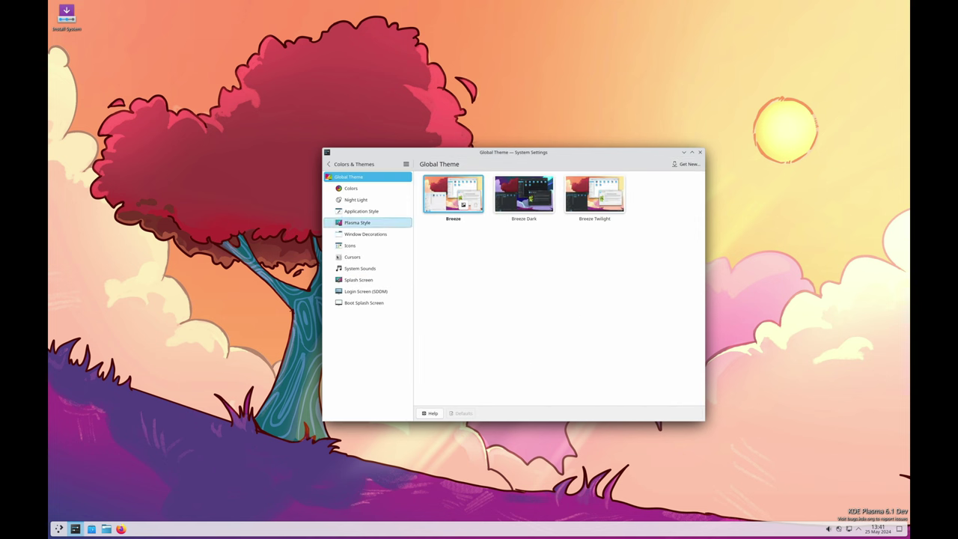
{"action": "left_click", "coordinate": [351, 188]}
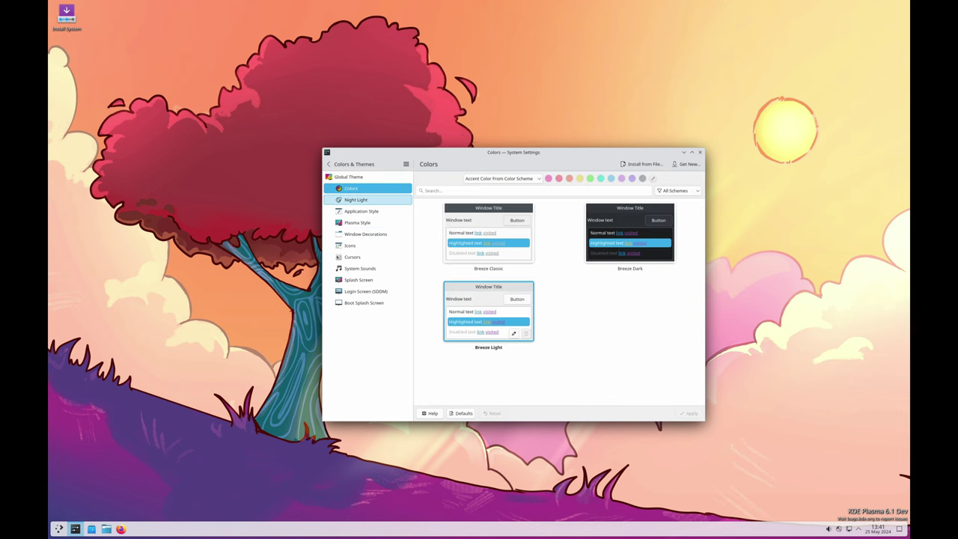
{"action": "left_click", "coordinate": [356, 199]}
{"action": "left_click", "coordinate": [362, 211]}
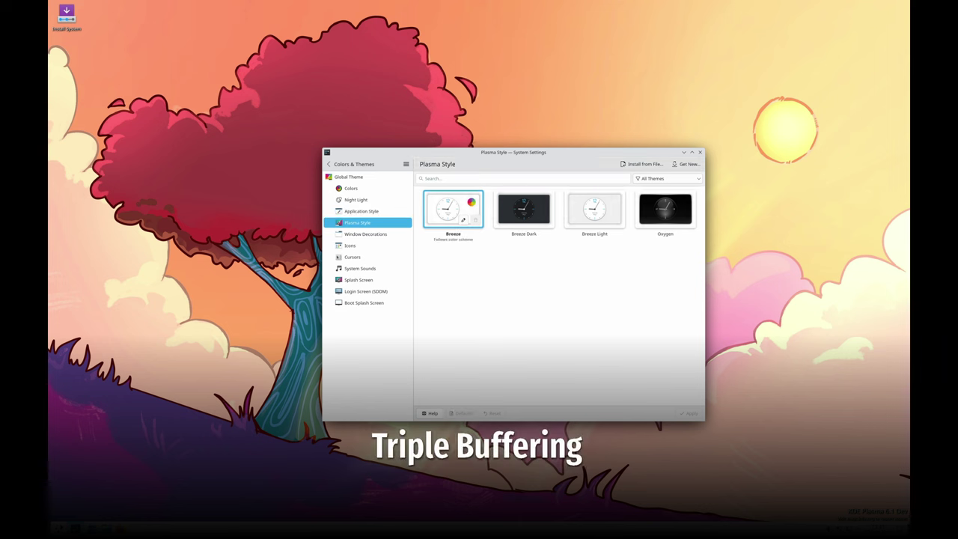
{"action": "left_click", "coordinate": [365, 234]}
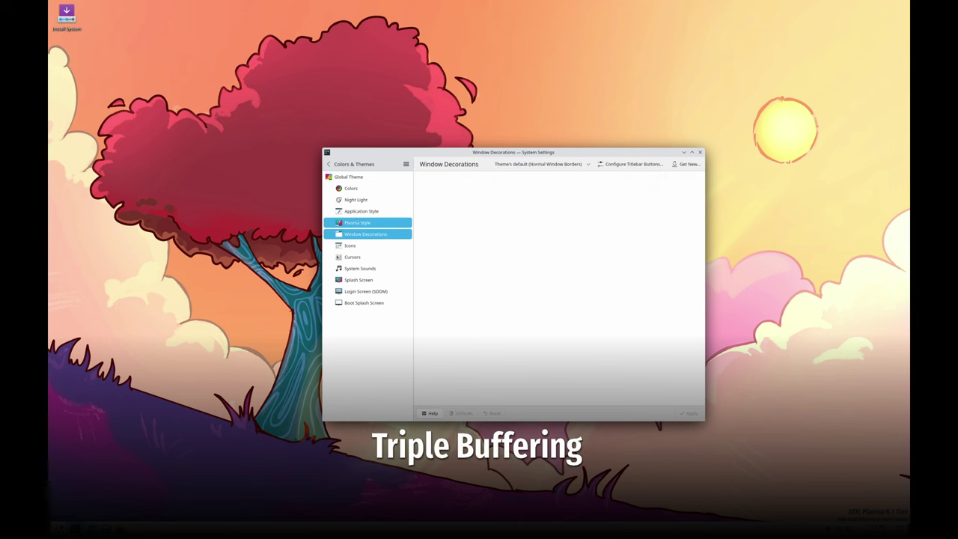
{"action": "key", "text": "Down"}
{"action": "key", "text": "Down"}
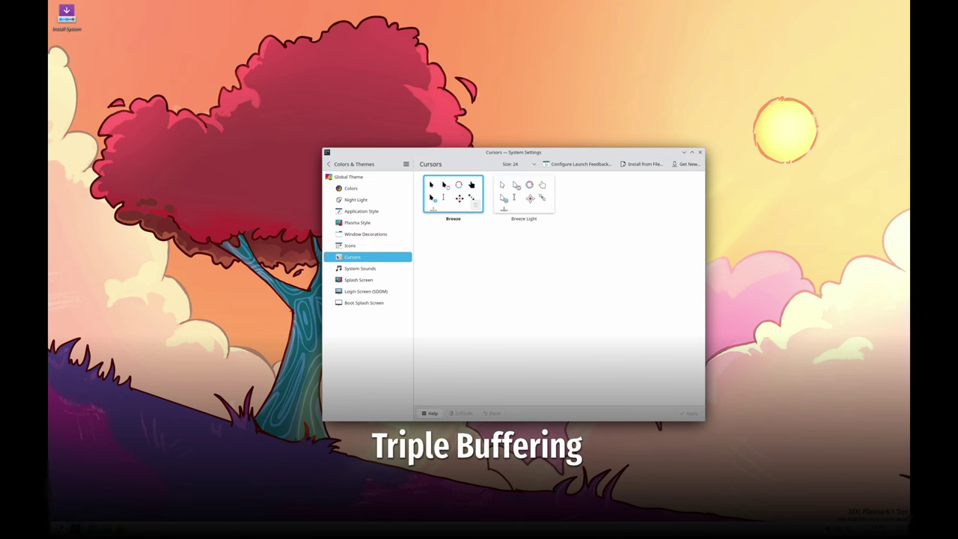
{"action": "key", "text": "Down"}
{"action": "key", "text": "Down"}
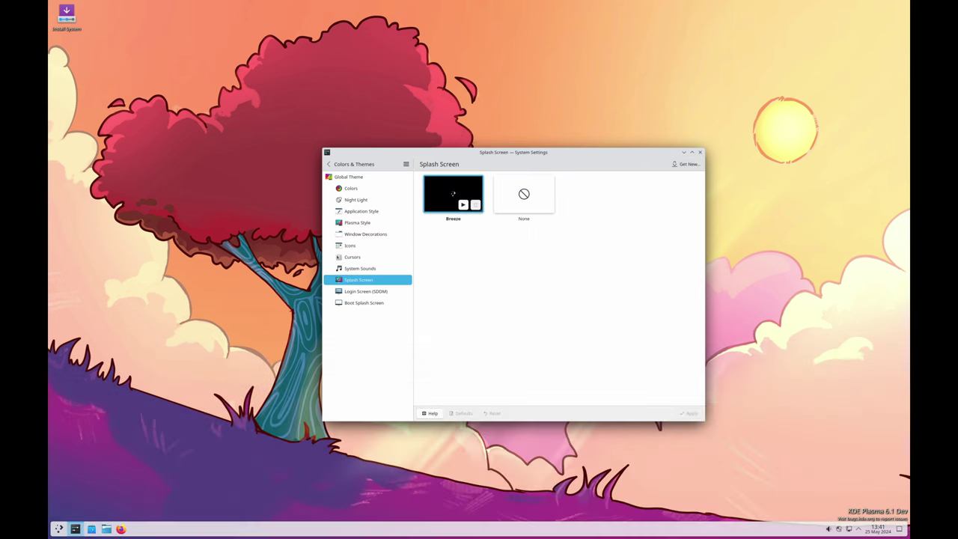
{"action": "key", "text": "Down"}
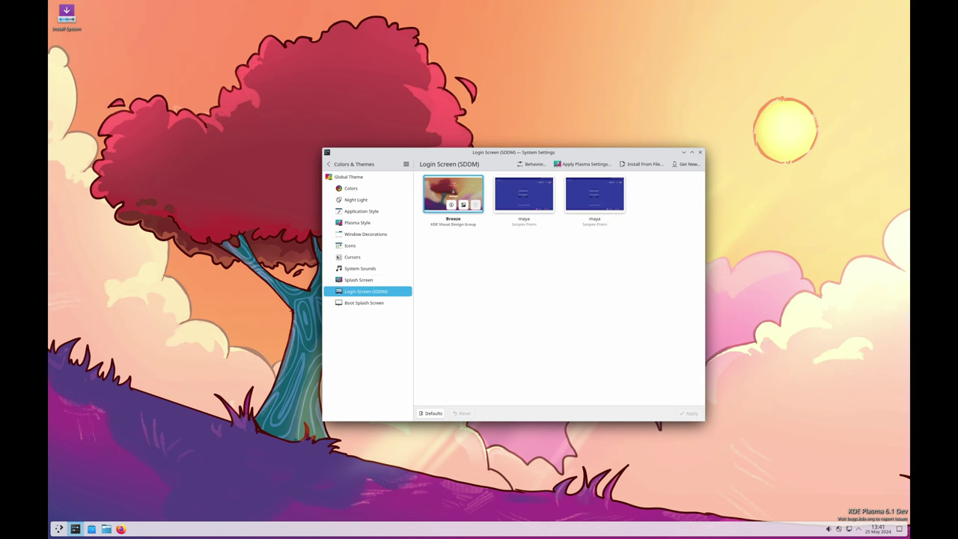
{"action": "key", "text": "ctrl+q"}
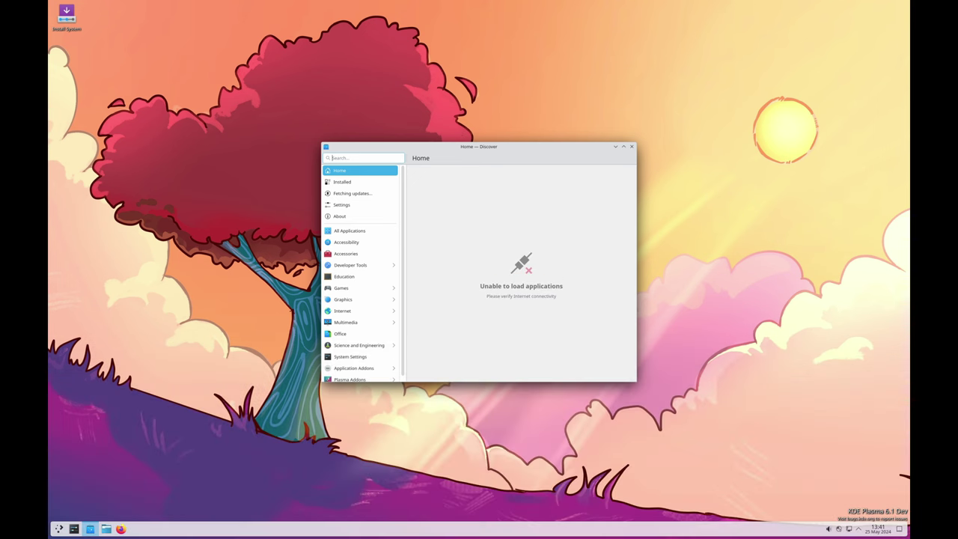
{"action": "key", "text": "ctrl+q"}
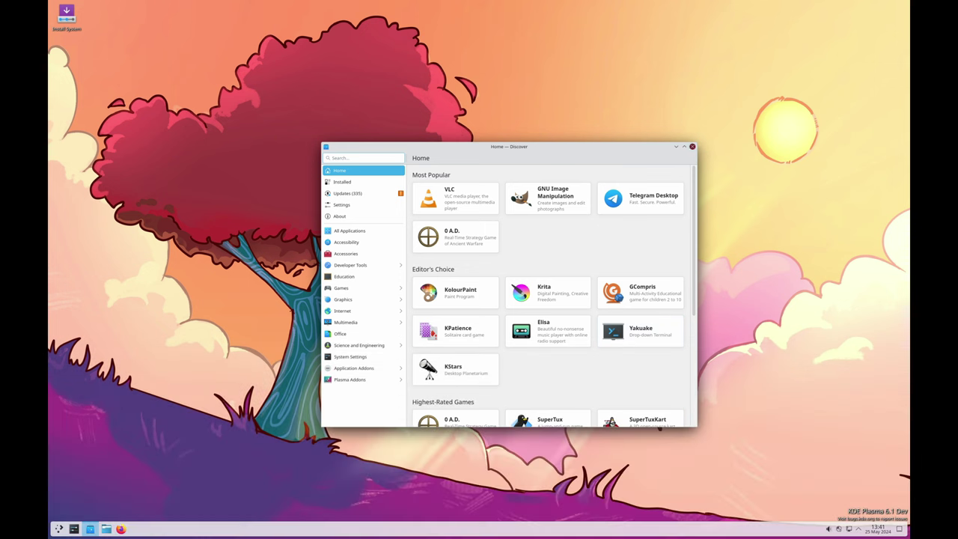
{"action": "left_click", "coordinate": [692, 146]}
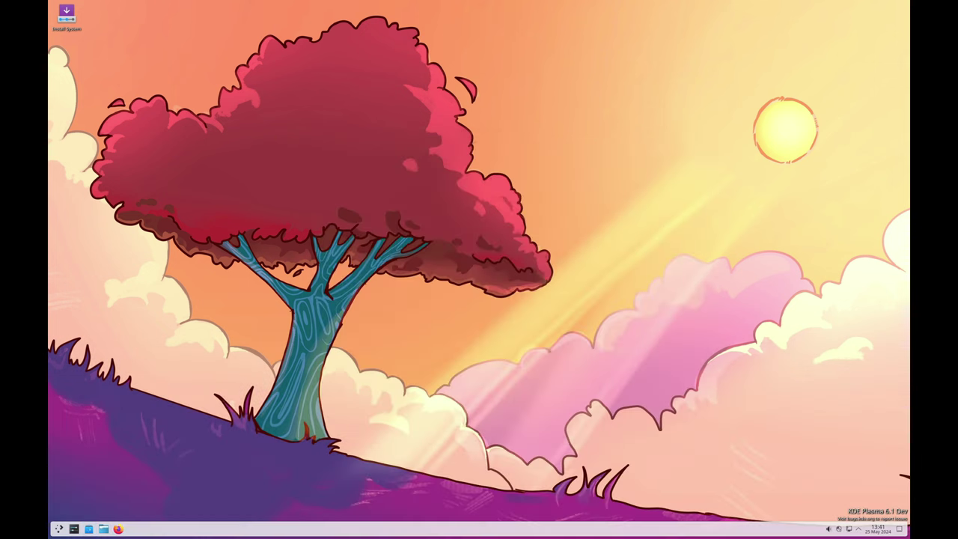
{"action": "left_click", "coordinate": [58, 528]}
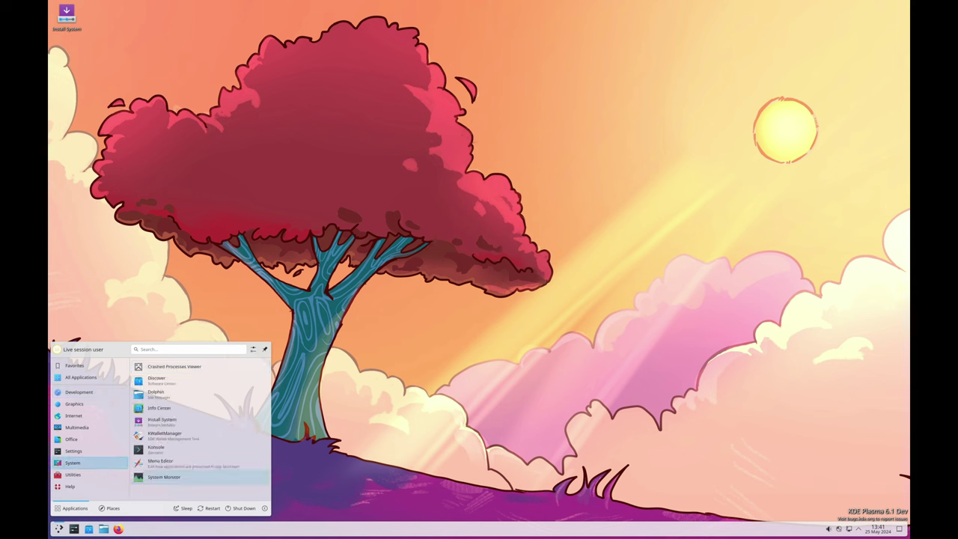
{"action": "left_click", "coordinate": [164, 477]}
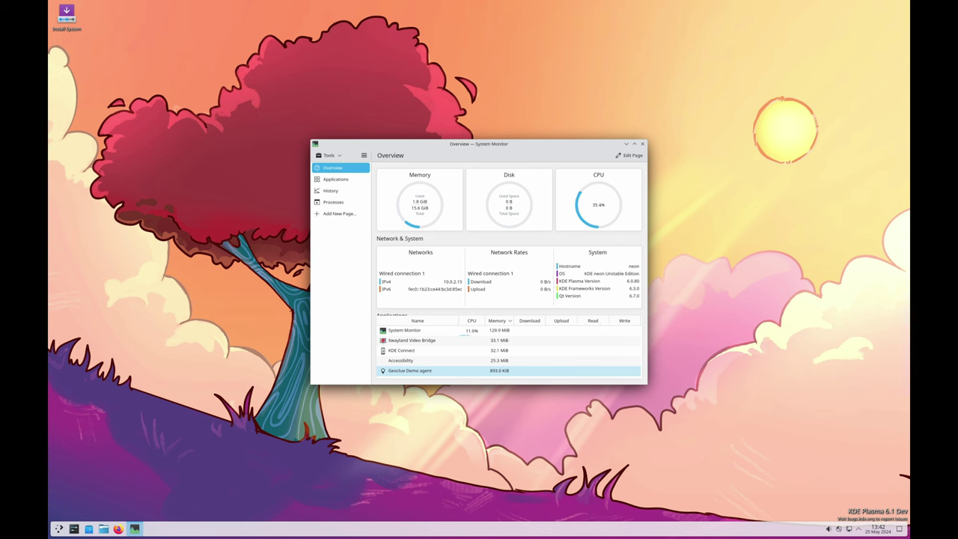
{"action": "left_click", "coordinate": [643, 144]}
{"action": "left_click", "coordinate": [878, 528]}
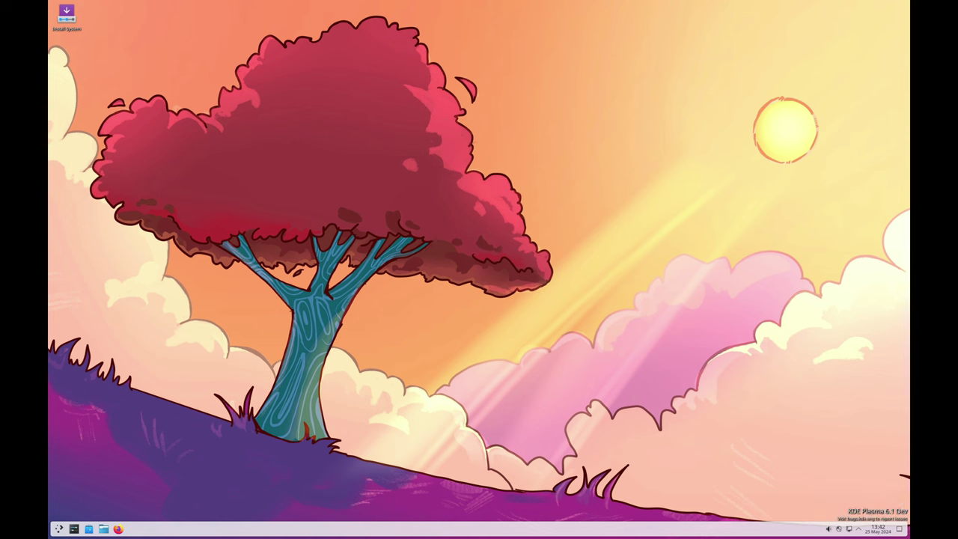
- Reopen System Settings from the taskbar and check the Touchscreen page
{"action": "left_click", "coordinate": [74, 529]}
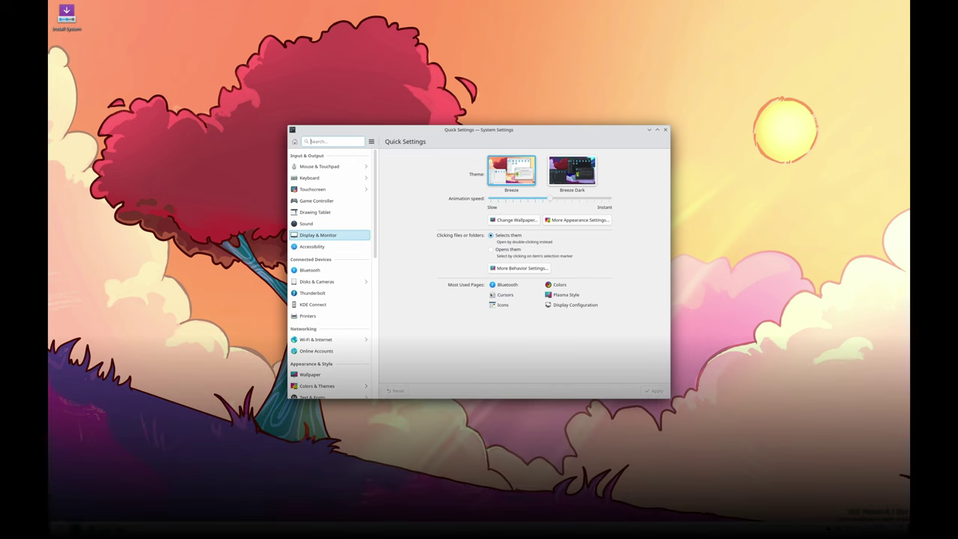
{"action": "left_click", "coordinate": [312, 189]}
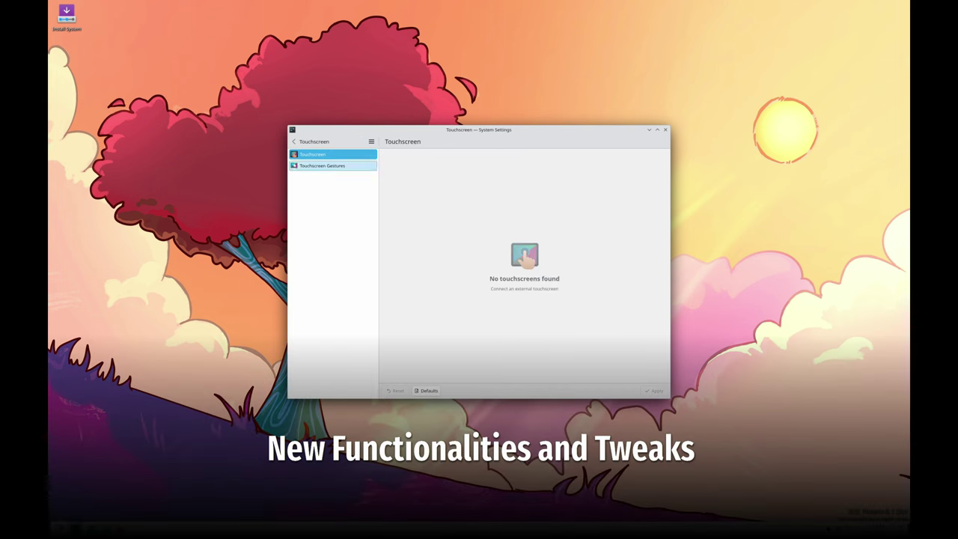
{"action": "left_click", "coordinate": [293, 142]}
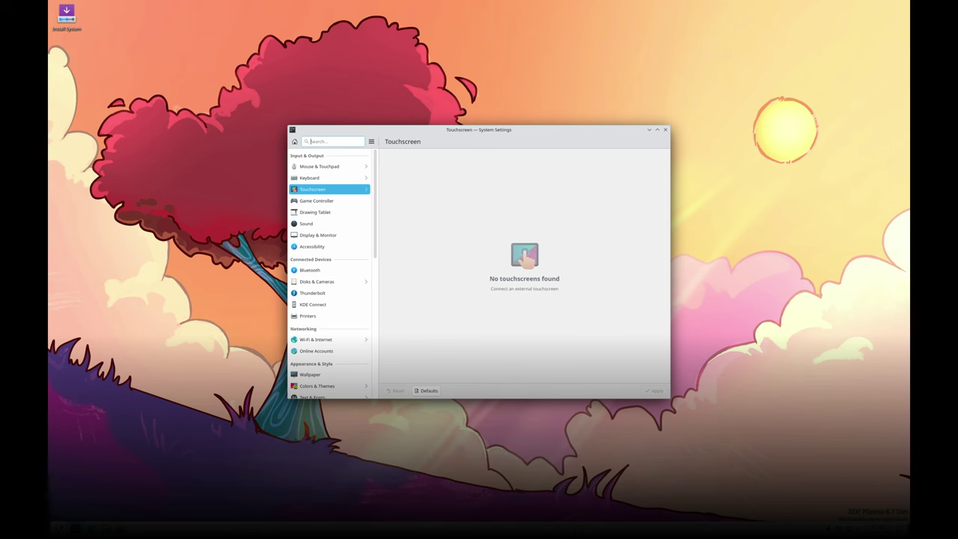
- Step through Game Controller, Drawing Tablet, Thunderbolt and Display & Monitor settings pages
{"action": "key", "text": "Down"}
{"action": "key", "text": "Down"}
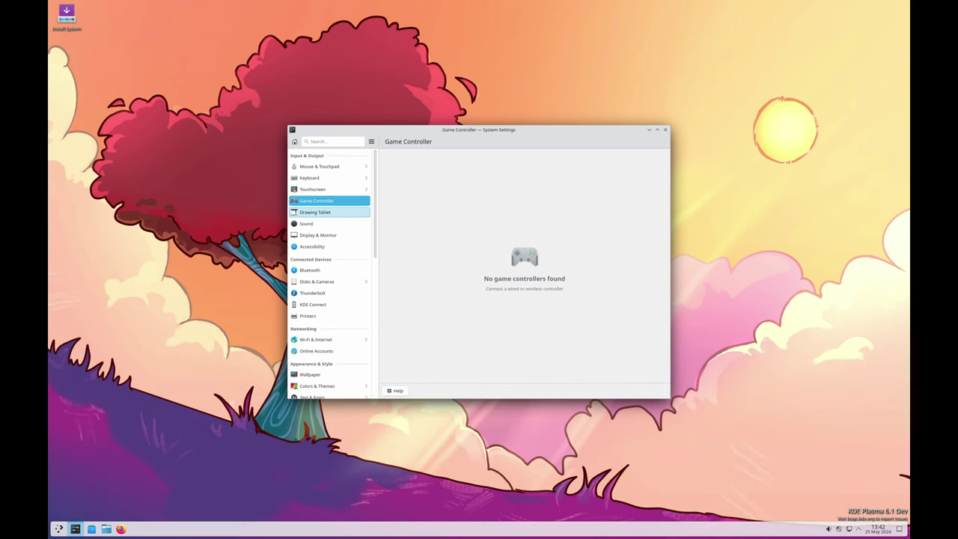
{"action": "key", "text": "Down"}
{"action": "key", "text": "Down"}
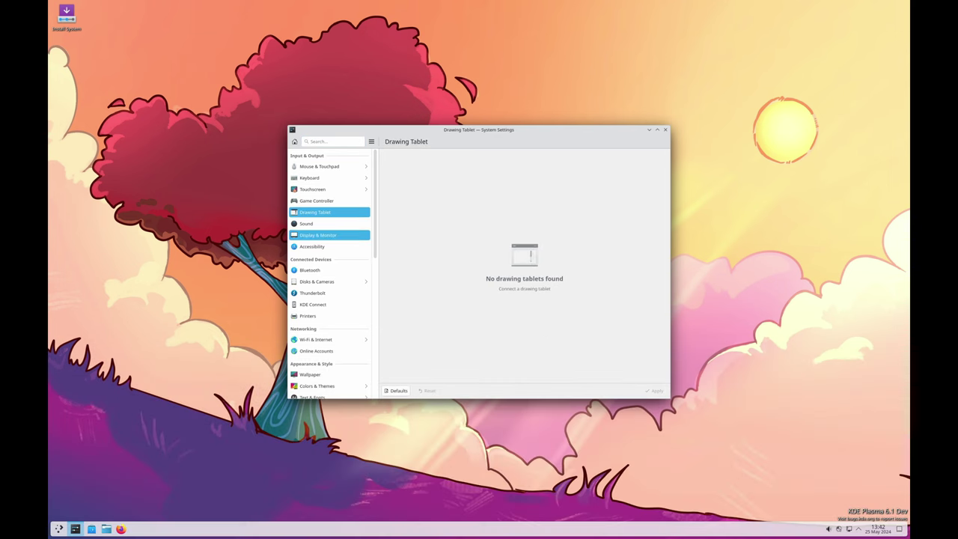
{"action": "key", "text": "Down"}
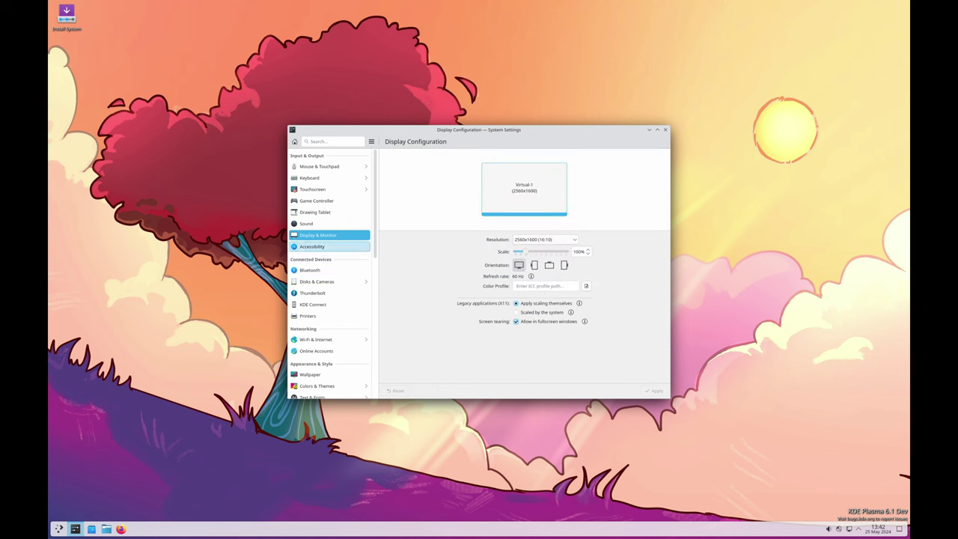
{"action": "key", "text": "Down"}
{"action": "key", "text": "Down"}
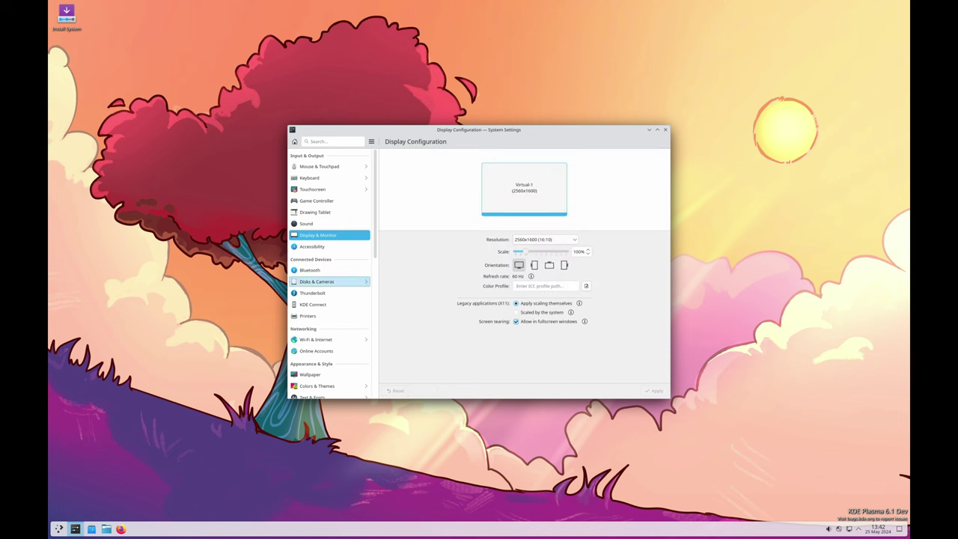
{"action": "key", "text": "Down"}
{"action": "key", "text": "Return"}
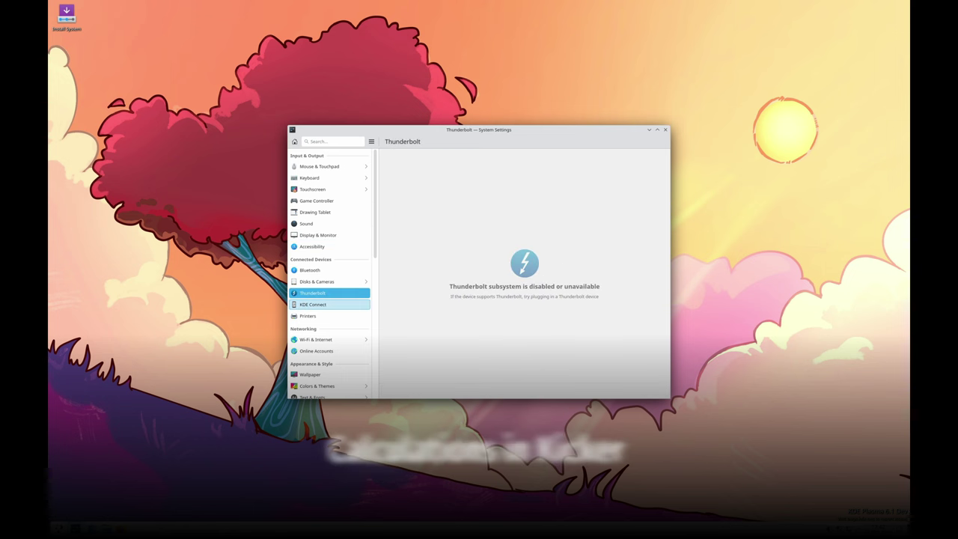
{"action": "key", "text": "Return"}
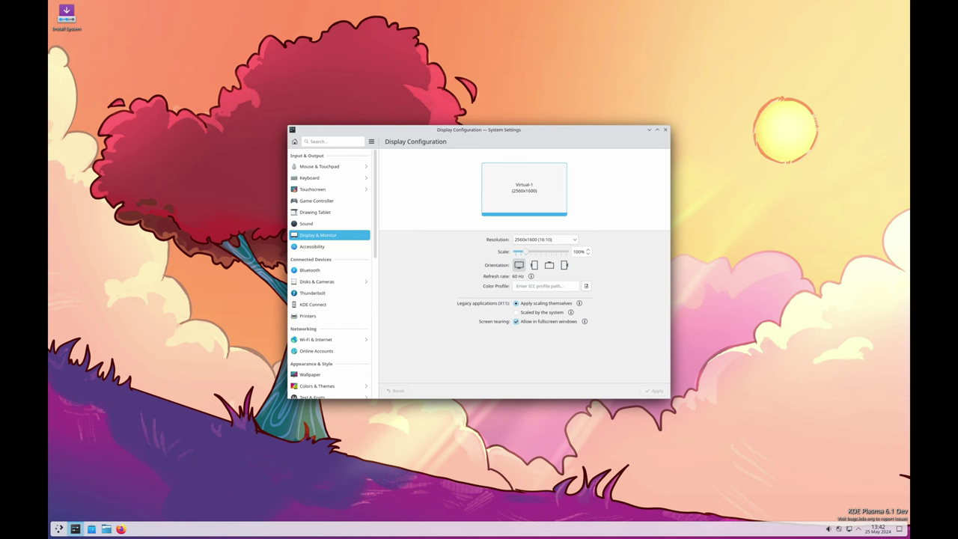
- Look over the Display Configuration page, including its orientation options
{"action": "key", "text": "Tab"}
{"action": "scroll", "coordinate": [329, 284], "scroll_direction": "down", "scroll_amount": 2}
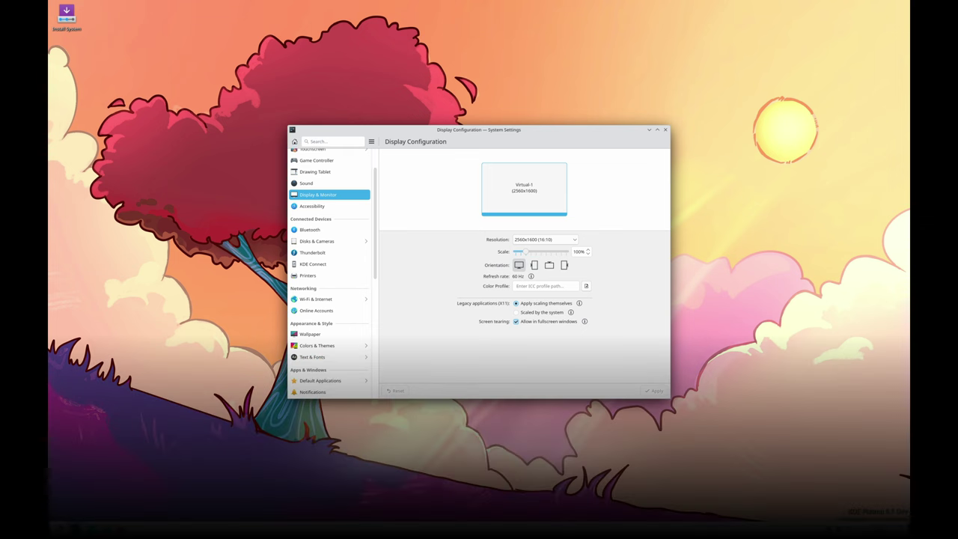
{"action": "scroll", "coordinate": [330, 284], "scroll_direction": "down", "scroll_amount": 1}
{"action": "scroll", "coordinate": [329, 284], "scroll_direction": "down", "scroll_amount": 2}
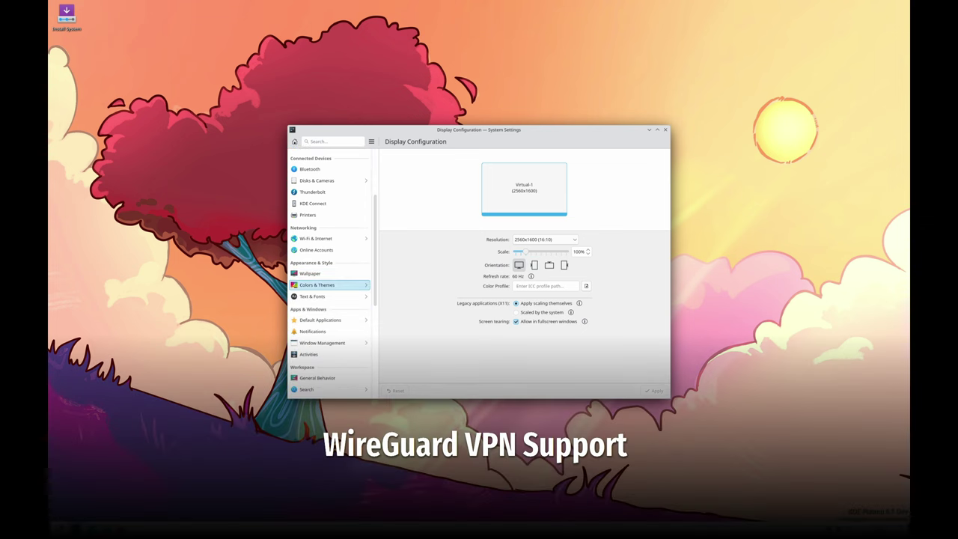
{"action": "scroll", "coordinate": [329, 284], "scroll_direction": "down", "scroll_amount": 1}
{"action": "scroll", "coordinate": [330, 284], "scroll_direction": "down", "scroll_amount": 1}
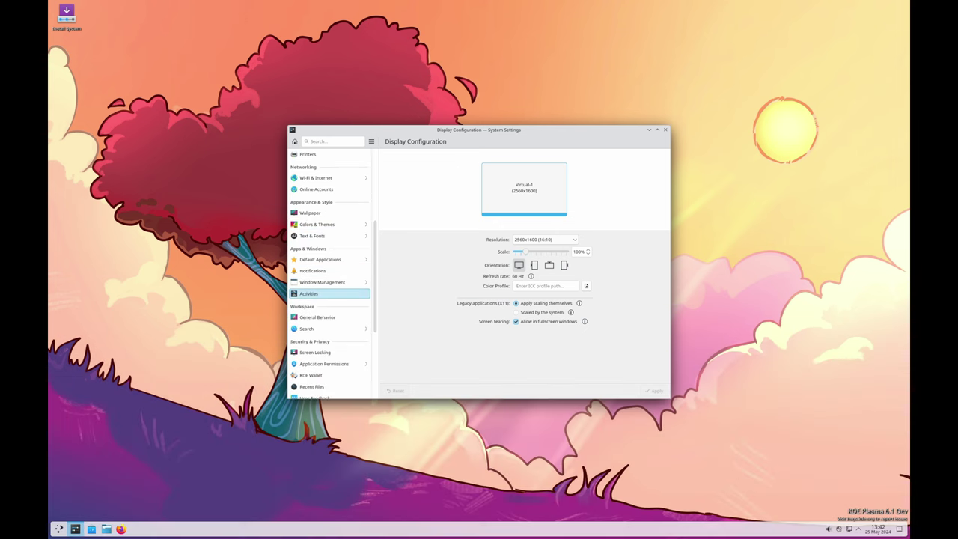
{"action": "scroll", "coordinate": [330, 289], "scroll_direction": "down", "scroll_amount": 1}
{"action": "scroll", "coordinate": [330, 288], "scroll_direction": "down", "scroll_amount": 1}
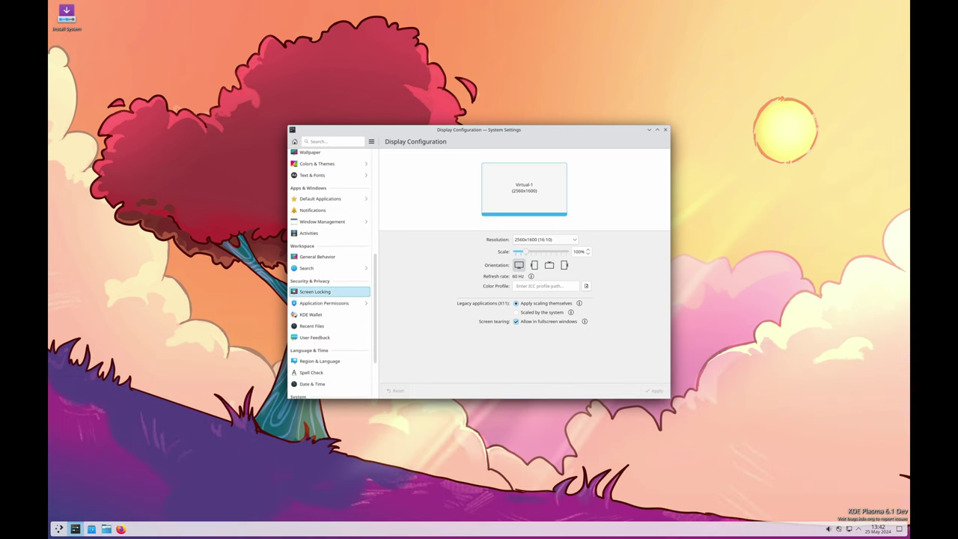
{"action": "scroll", "coordinate": [330, 288], "scroll_direction": "down", "scroll_amount": 1}
{"action": "scroll", "coordinate": [329, 292], "scroll_direction": "down", "scroll_amount": 1}
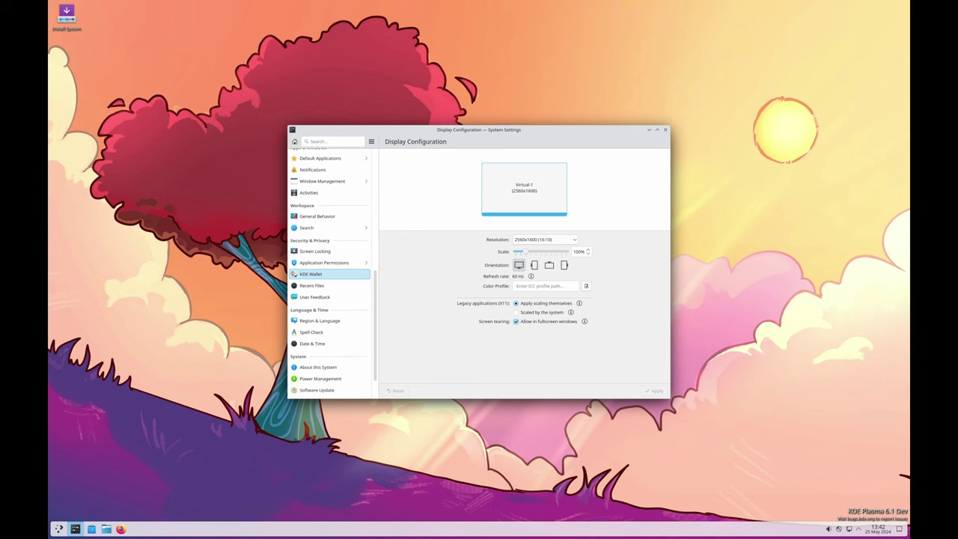
{"action": "scroll", "coordinate": [329, 277], "scroll_direction": "up", "scroll_amount": 3}
{"action": "scroll", "coordinate": [330, 262], "scroll_direction": "up", "scroll_amount": 3}
{"action": "scroll", "coordinate": [329, 261], "scroll_direction": "up", "scroll_amount": 2}
{"action": "scroll", "coordinate": [329, 269], "scroll_direction": "up", "scroll_amount": 2}
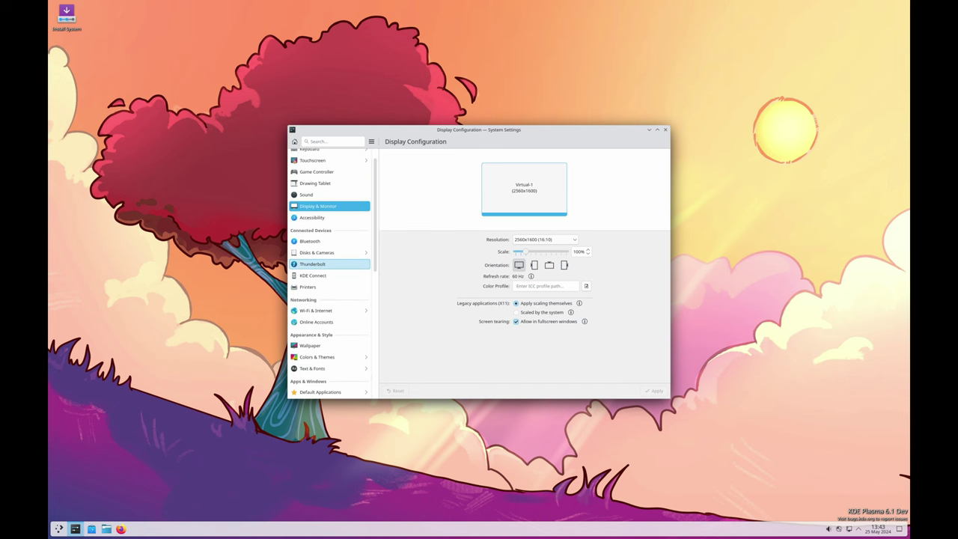
{"action": "scroll", "coordinate": [329, 277], "scroll_direction": "up", "scroll_amount": 1}
{"action": "scroll", "coordinate": [329, 307], "scroll_direction": "down", "scroll_amount": 1}
{"action": "scroll", "coordinate": [329, 322], "scroll_direction": "down", "scroll_amount": 1}
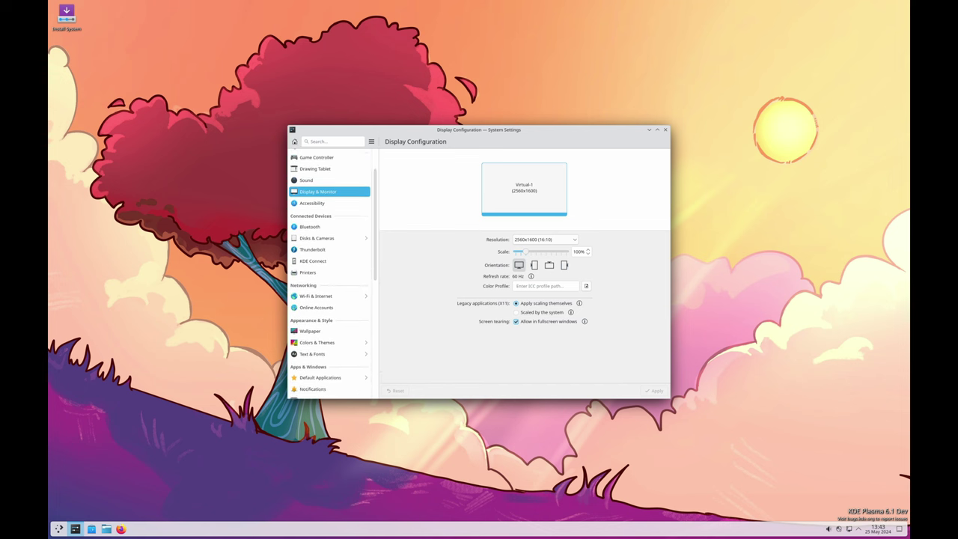
- Open the Wallpaper settings and scroll through the image gallery
{"action": "left_click", "coordinate": [330, 330]}
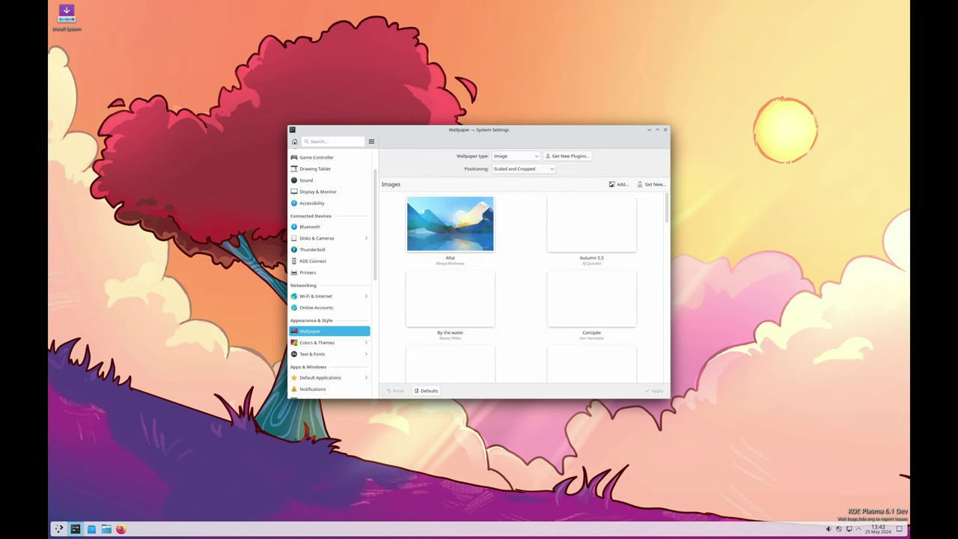
{"action": "scroll", "coordinate": [329, 303], "scroll_direction": "down", "scroll_amount": 2}
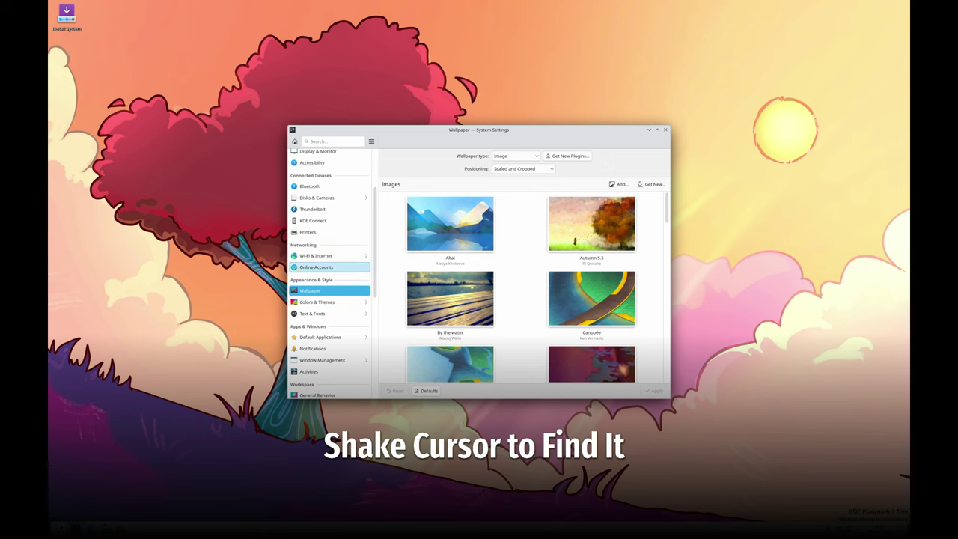
{"action": "scroll", "coordinate": [329, 299], "scroll_direction": "down", "scroll_amount": 1}
{"action": "scroll", "coordinate": [329, 315], "scroll_direction": "down", "scroll_amount": 1}
{"action": "scroll", "coordinate": [329, 330], "scroll_direction": "down", "scroll_amount": 1}
- Open the General Behavior settings and scroll back up the category list
{"action": "left_click", "coordinate": [329, 334]}
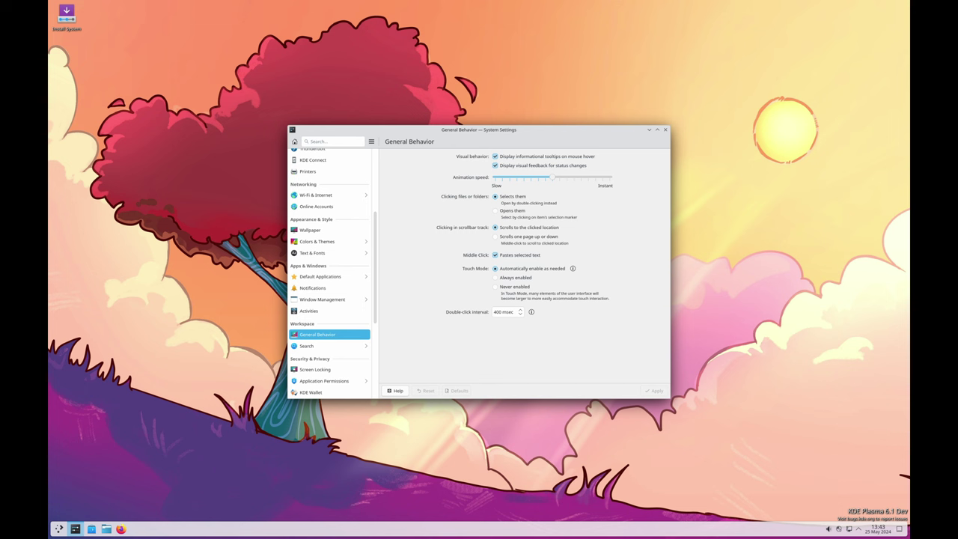
{"action": "scroll", "coordinate": [329, 273], "scroll_direction": "up", "scroll_amount": 1}
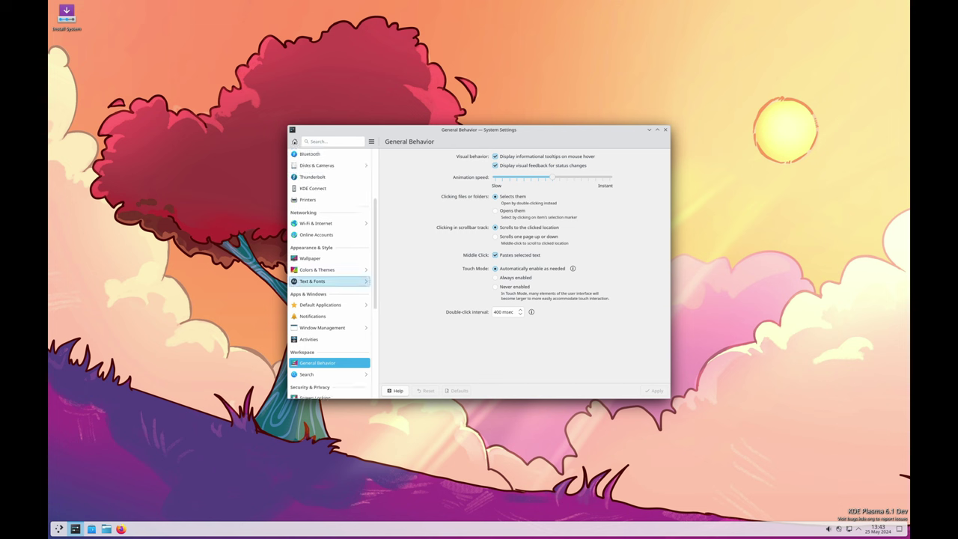
{"action": "scroll", "coordinate": [330, 273], "scroll_direction": "up", "scroll_amount": 1}
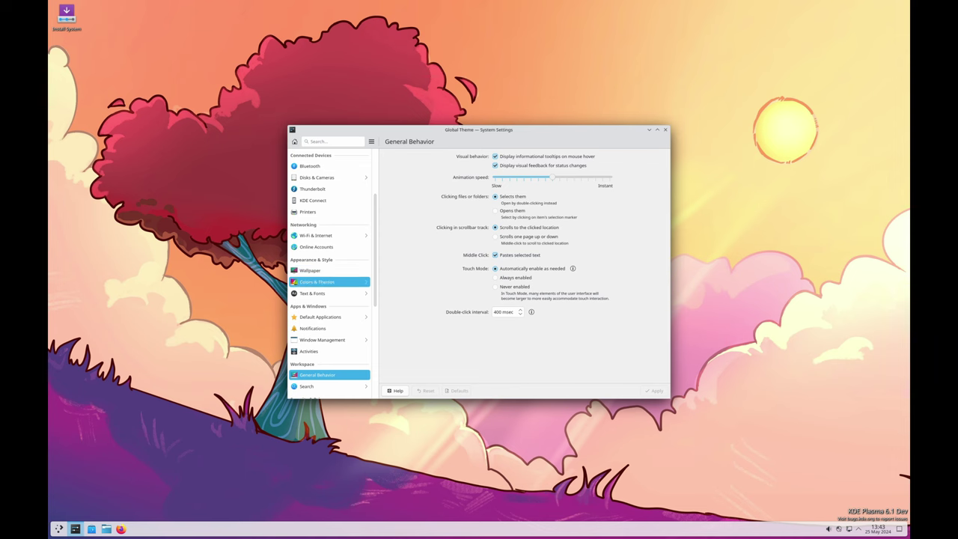
{"action": "left_click", "coordinate": [322, 281]}
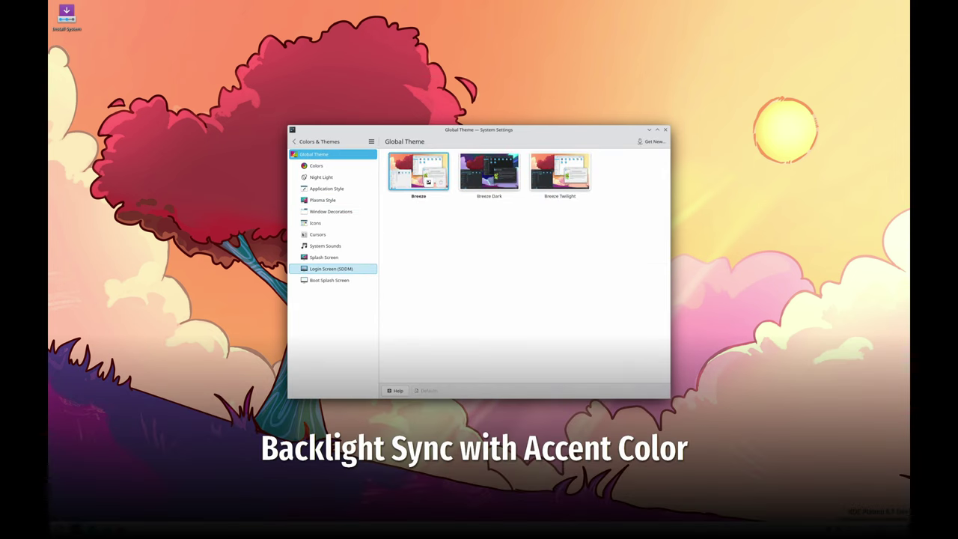
- View the Colors, Plasma Style, Application Style, Night Light, Icons and Cursors pages
{"action": "left_click", "coordinate": [322, 166]}
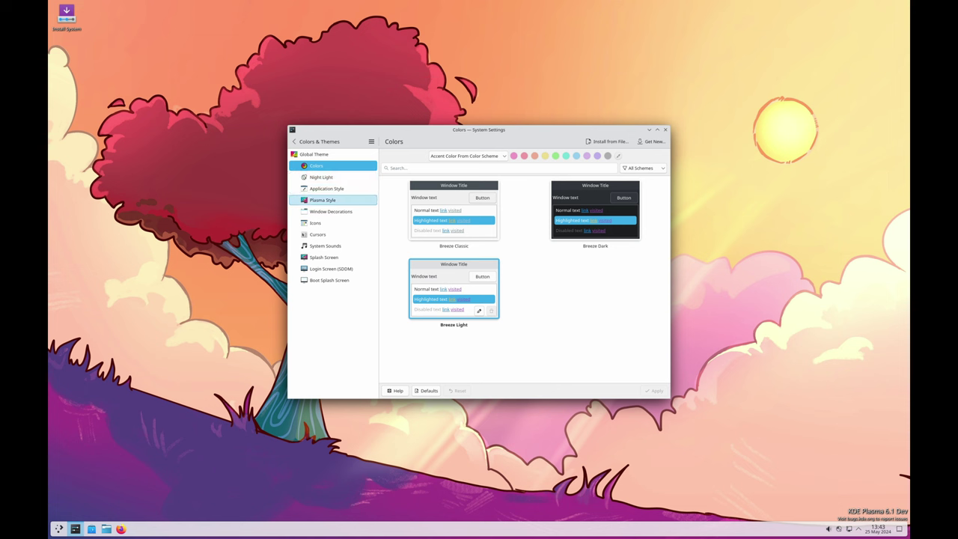
{"action": "left_click", "coordinate": [322, 200]}
{"action": "left_click", "coordinate": [326, 188]}
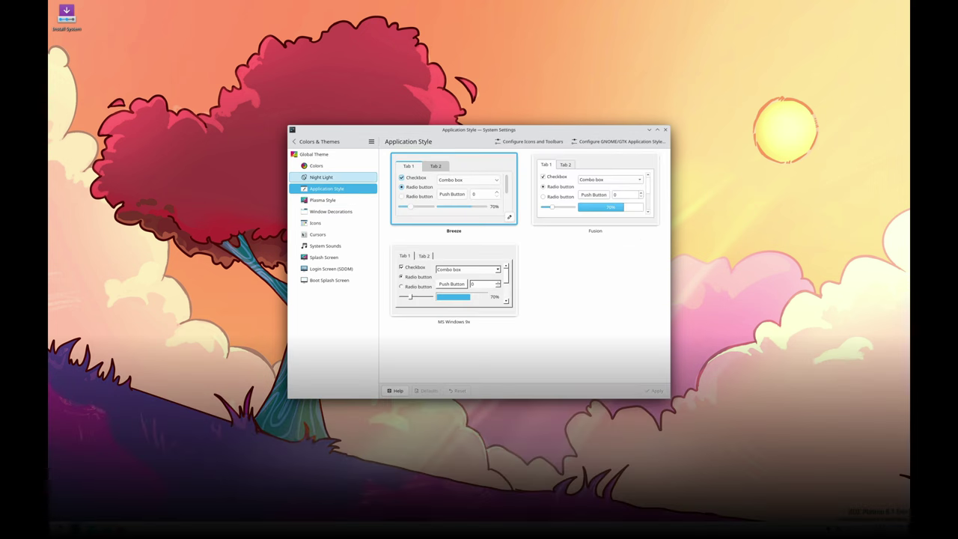
{"action": "left_click", "coordinate": [321, 176]}
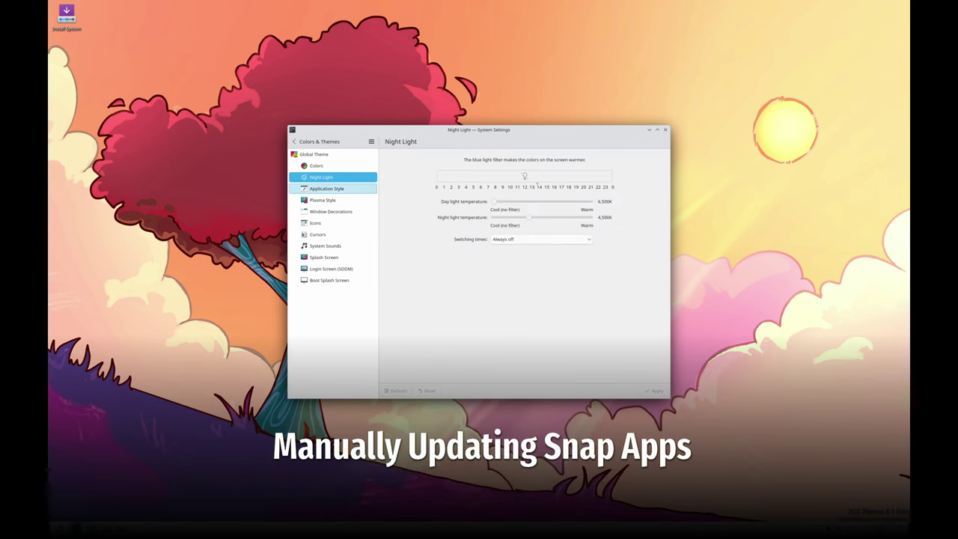
{"action": "left_click", "coordinate": [315, 223]}
{"action": "left_click", "coordinate": [317, 234]}
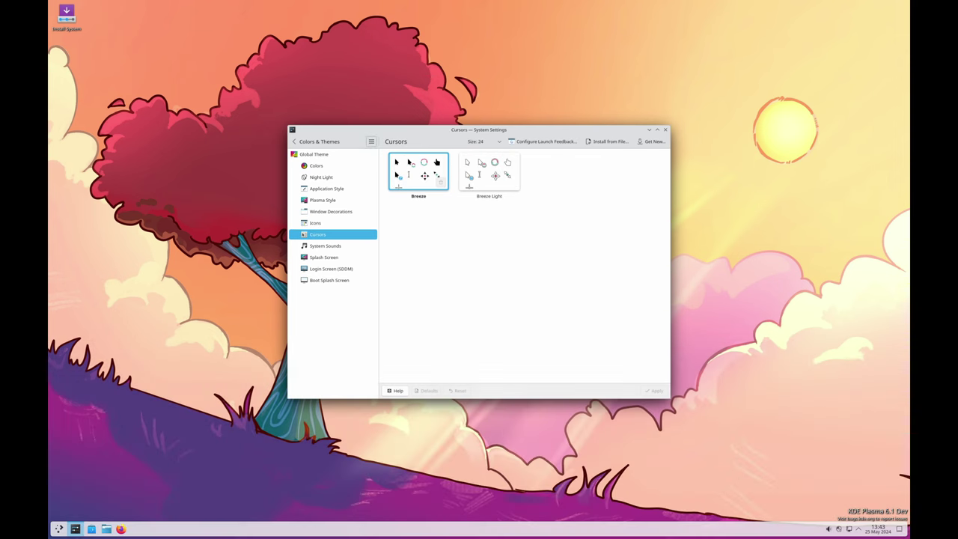
- Open and dismiss the hamburger menu, return to the categories, and close System Settings
{"action": "left_click", "coordinate": [371, 142]}
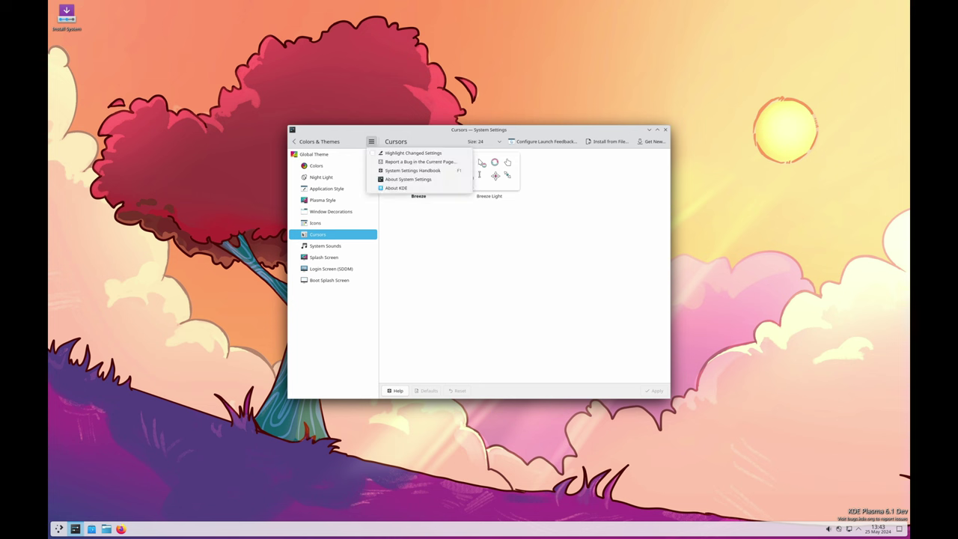
{"action": "key", "text": "Escape"}
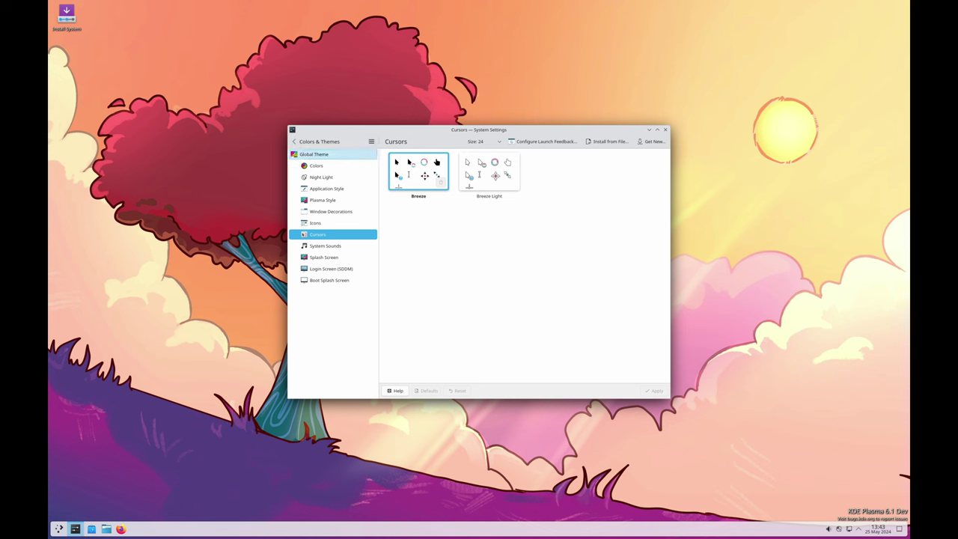
{"action": "left_click", "coordinate": [294, 141]}
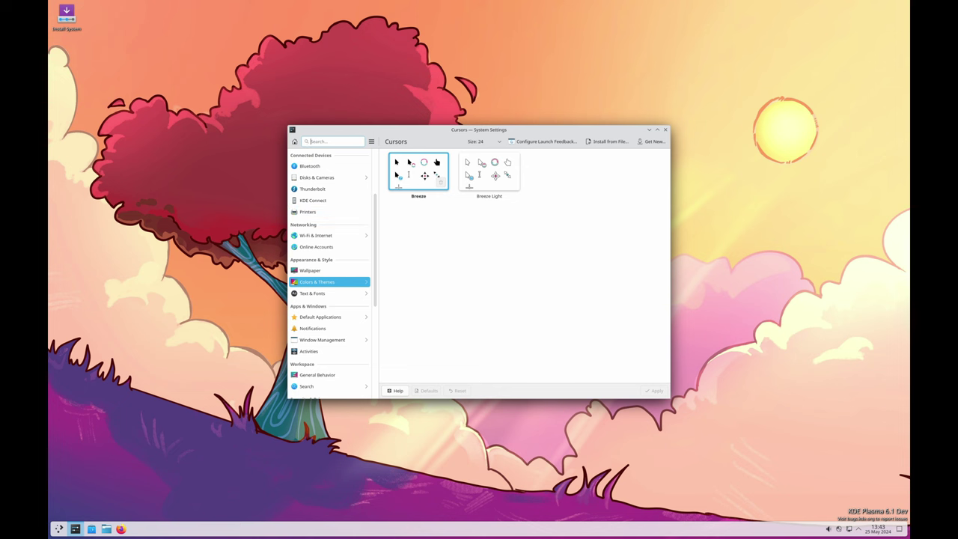
{"action": "scroll", "coordinate": [330, 239], "scroll_direction": "down", "scroll_amount": 1}
{"action": "scroll", "coordinate": [329, 258], "scroll_direction": "down", "scroll_amount": 1}
{"action": "scroll", "coordinate": [329, 258], "scroll_direction": "down", "scroll_amount": 1}
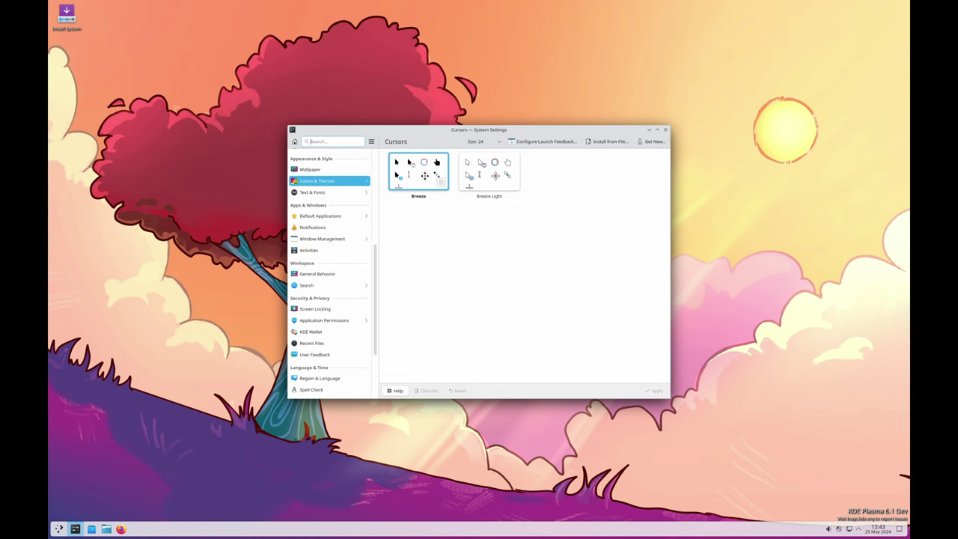
{"action": "left_click", "coordinate": [665, 129]}
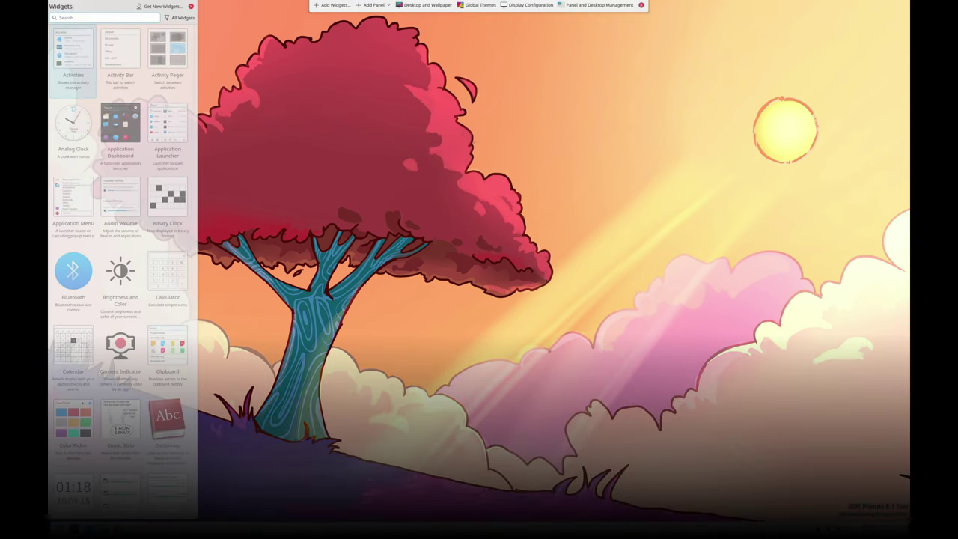
- Scroll through the list of available widgets
{"action": "scroll", "coordinate": [119, 217], "scroll_direction": "down", "scroll_amount": 1}
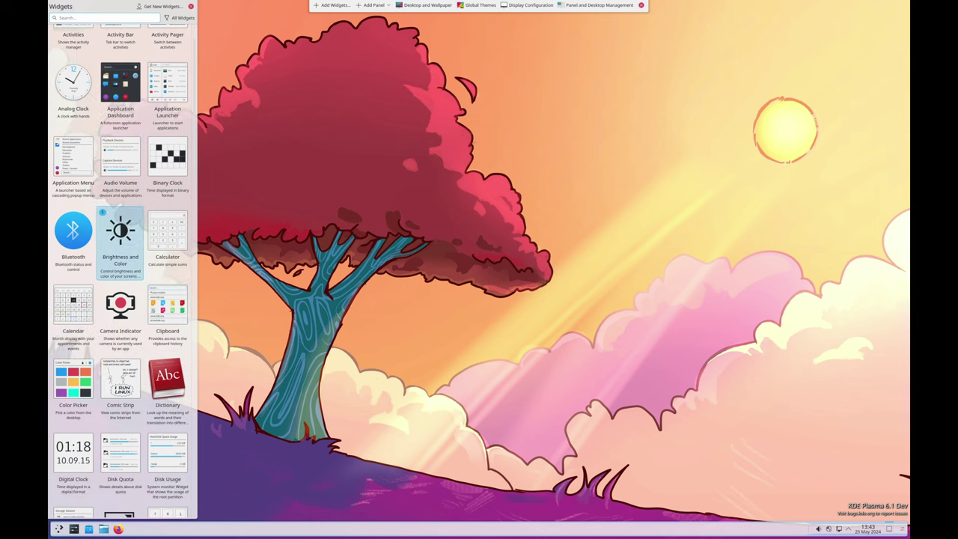
{"action": "scroll", "coordinate": [120, 217], "scroll_direction": "down", "scroll_amount": 2}
{"action": "scroll", "coordinate": [120, 251], "scroll_direction": "down", "scroll_amount": 2}
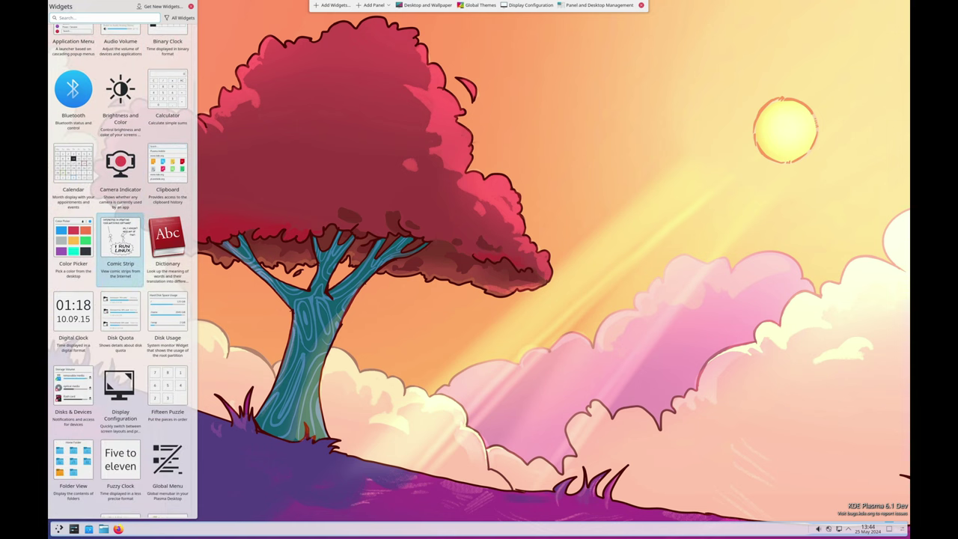
{"action": "scroll", "coordinate": [120, 251], "scroll_direction": "down", "scroll_amount": 1}
{"action": "scroll", "coordinate": [120, 251], "scroll_direction": "down", "scroll_amount": 1}
{"action": "scroll", "coordinate": [119, 251], "scroll_direction": "down", "scroll_amount": 1}
{"action": "scroll", "coordinate": [120, 269], "scroll_direction": "down", "scroll_amount": 1}
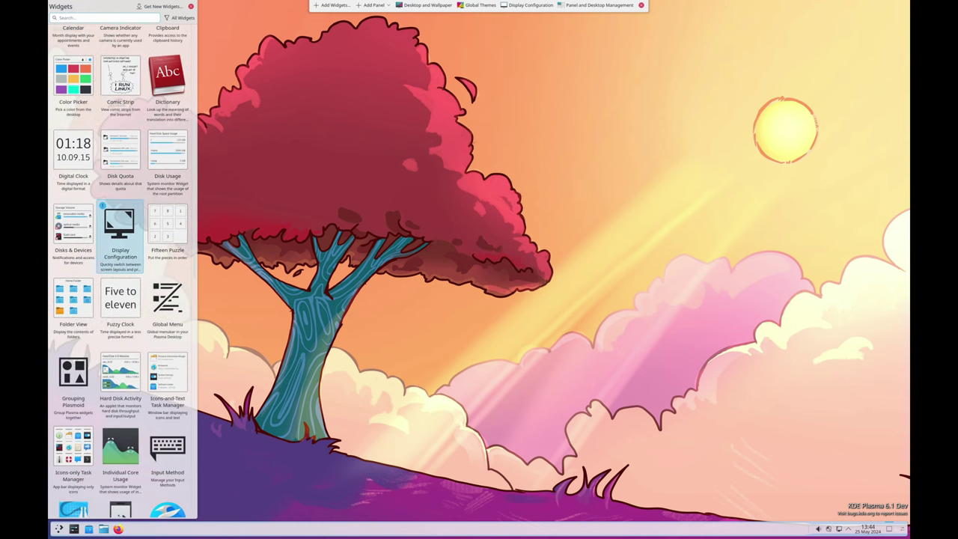
{"action": "scroll", "coordinate": [120, 269], "scroll_direction": "down", "scroll_amount": 1}
{"action": "scroll", "coordinate": [120, 270], "scroll_direction": "down", "scroll_amount": 1}
- Close the widget browser, bring up Panel Settings, and exit edit mode with Done
{"action": "key", "text": "Escape"}
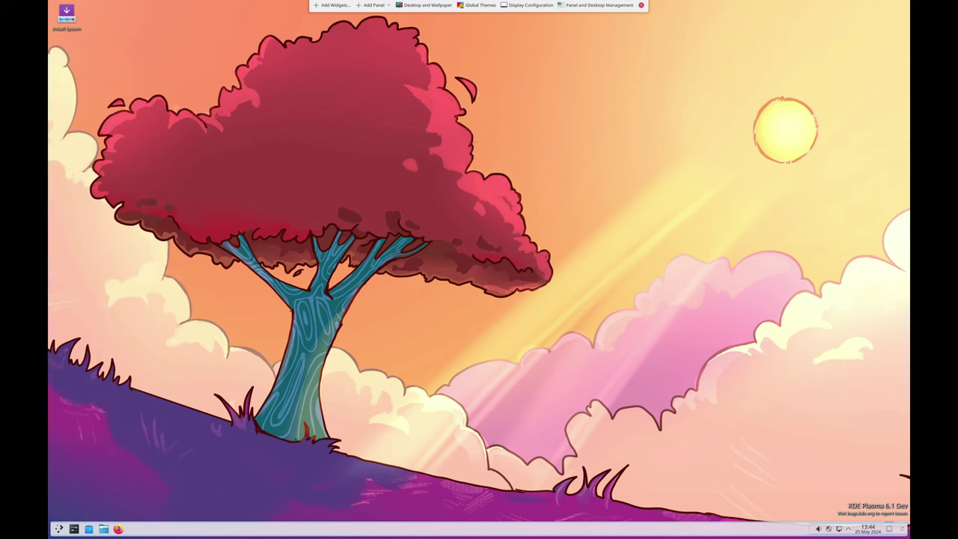
{"action": "left_click", "coordinate": [76, 529]}
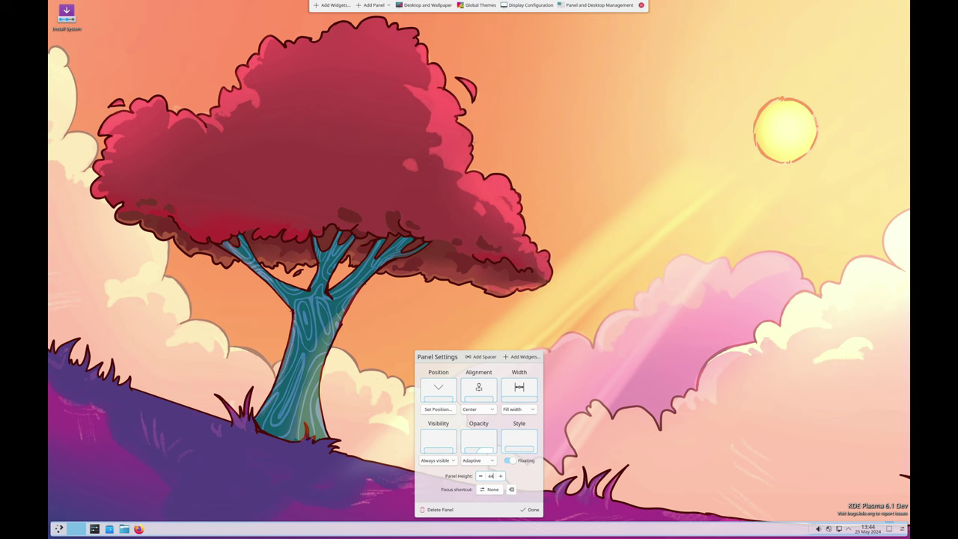
{"action": "left_click", "coordinate": [530, 509]}
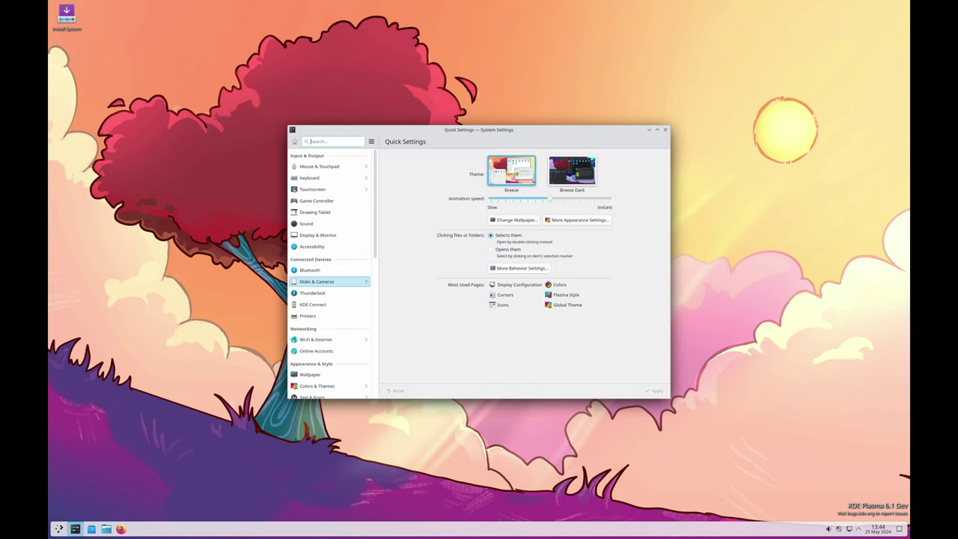
- Scroll the Quick Settings page, close System Settings, and bring up the desktop context menu
{"action": "scroll", "coordinate": [330, 282], "scroll_direction": "down", "scroll_amount": 2}
{"action": "scroll", "coordinate": [330, 283], "scroll_direction": "down", "scroll_amount": 1}
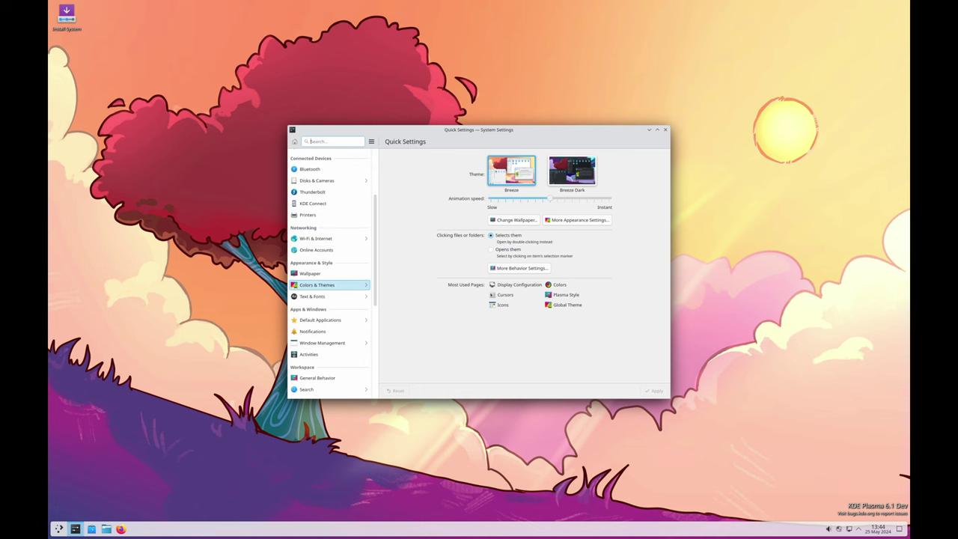
{"action": "scroll", "coordinate": [329, 285], "scroll_direction": "down", "scroll_amount": 1}
{"action": "scroll", "coordinate": [329, 284], "scroll_direction": "down", "scroll_amount": 1}
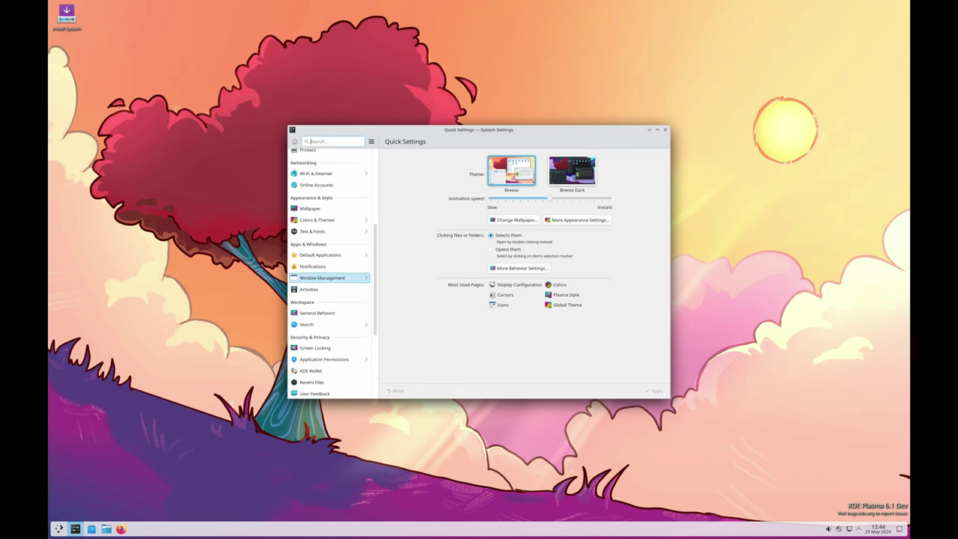
{"action": "scroll", "coordinate": [329, 284], "scroll_direction": "down", "scroll_amount": 1}
{"action": "left_click", "coordinate": [665, 130]}
{"action": "right_click", "coordinate": [460, 132]}
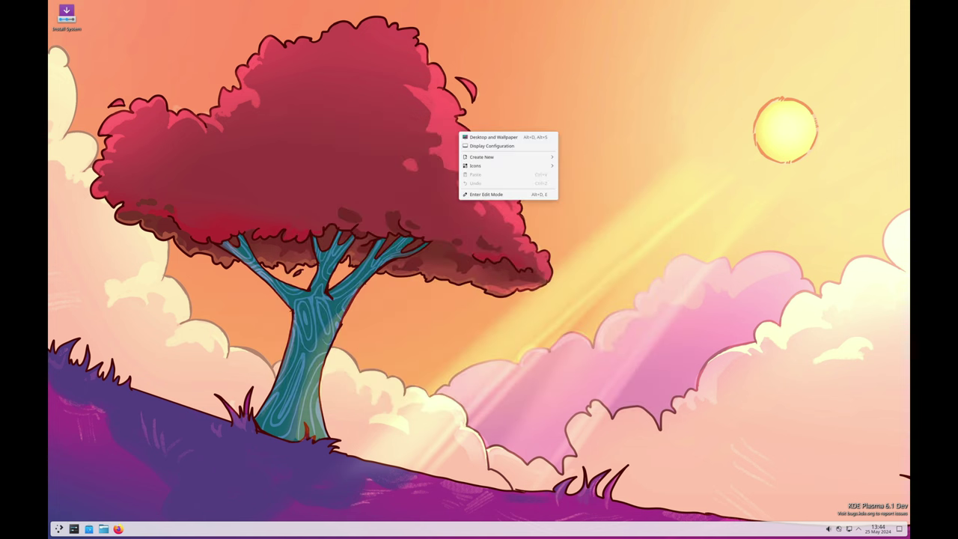
- Open Desktop and Wallpaper settings and scroll through the wallpaper grid
{"action": "left_click", "coordinate": [494, 137]}
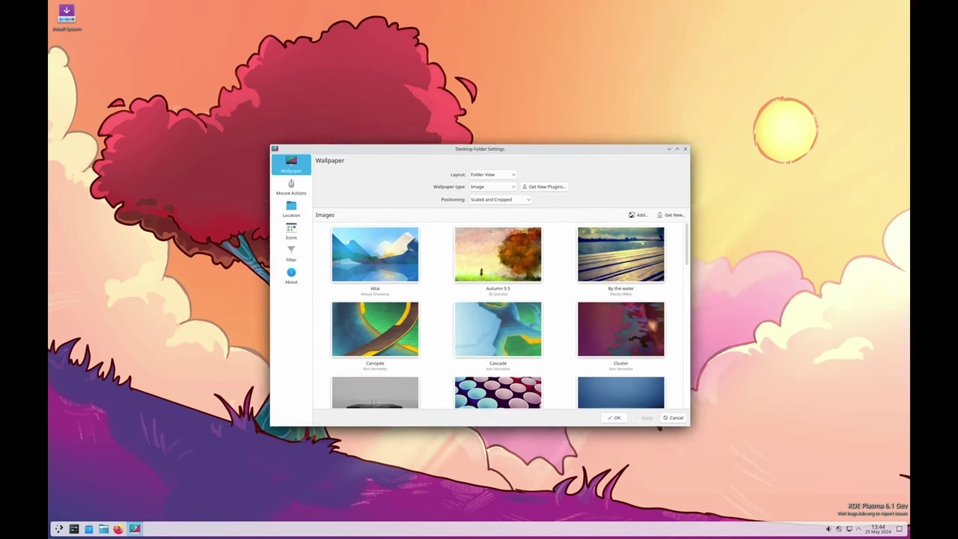
{"action": "scroll", "coordinate": [580, 254], "scroll_direction": "down", "scroll_amount": 3}
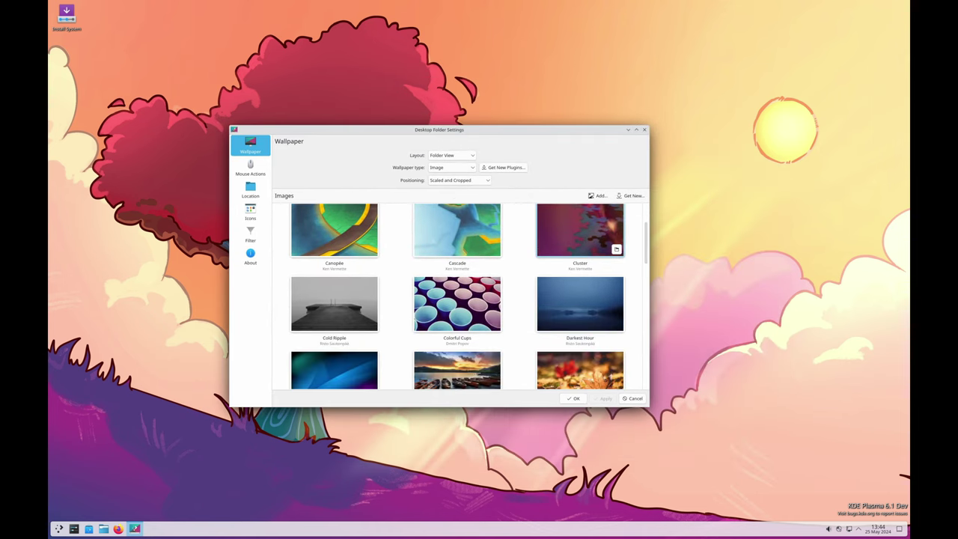
{"action": "scroll", "coordinate": [580, 258], "scroll_direction": "down", "scroll_amount": 2}
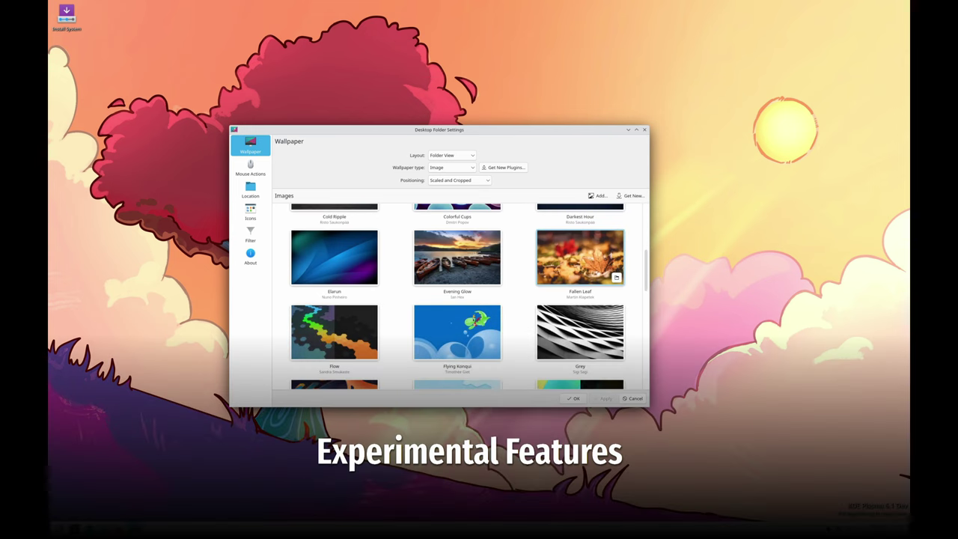
{"action": "scroll", "coordinate": [580, 259], "scroll_direction": "down", "scroll_amount": 2}
{"action": "scroll", "coordinate": [580, 254], "scroll_direction": "down", "scroll_amount": 2}
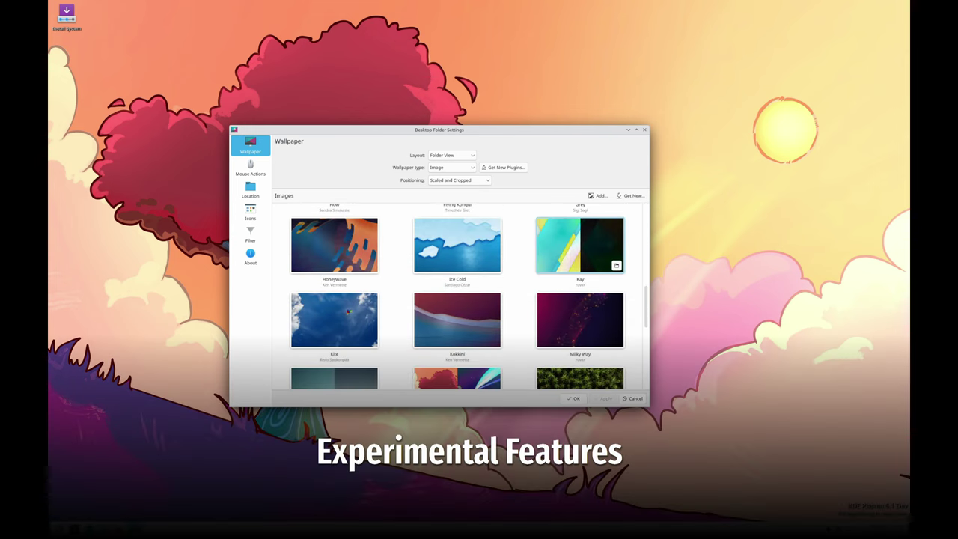
{"action": "scroll", "coordinate": [580, 254], "scroll_direction": "down", "scroll_amount": 2}
{"action": "scroll", "coordinate": [580, 254], "scroll_direction": "down", "scroll_amount": 2}
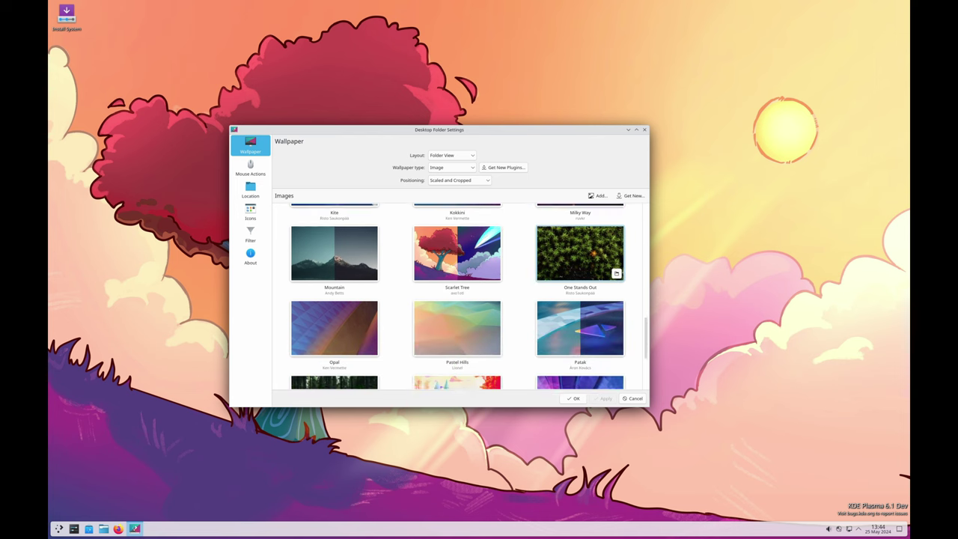
{"action": "scroll", "coordinate": [580, 255], "scroll_direction": "down", "scroll_amount": 2}
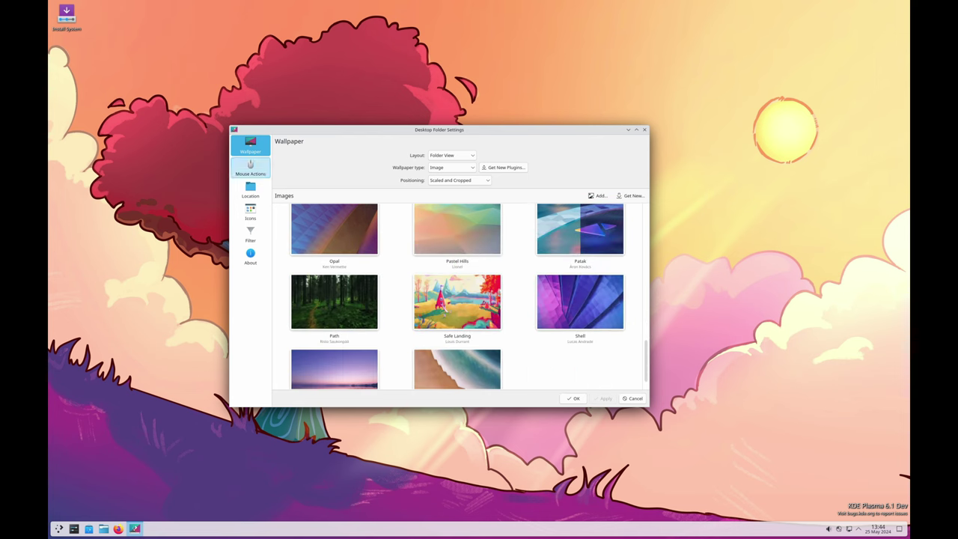
- Review the Mouse Actions, Icons, Filter and About pages, close the dialog, and reopen the desktop menu
{"action": "left_click", "coordinate": [250, 168]}
{"action": "left_click", "coordinate": [250, 212]}
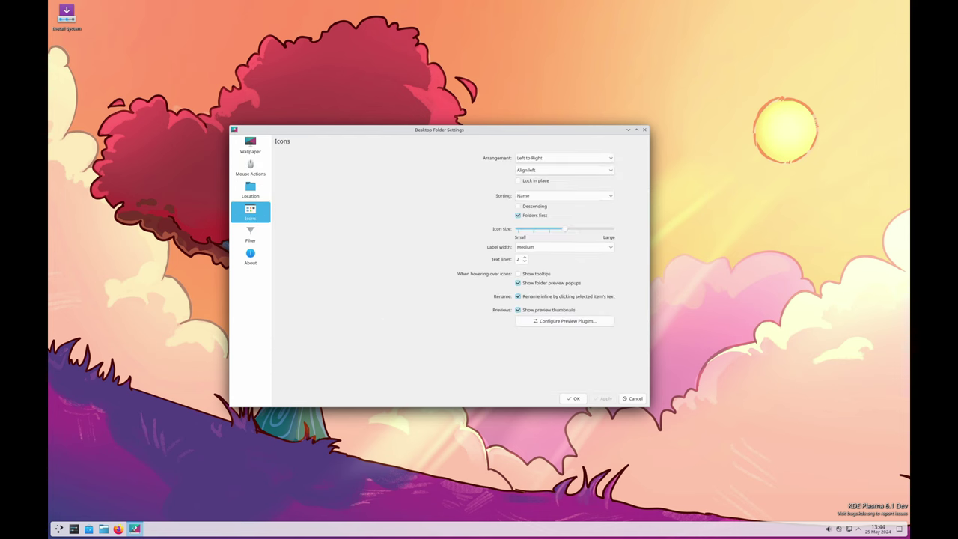
{"action": "left_click", "coordinate": [250, 235]}
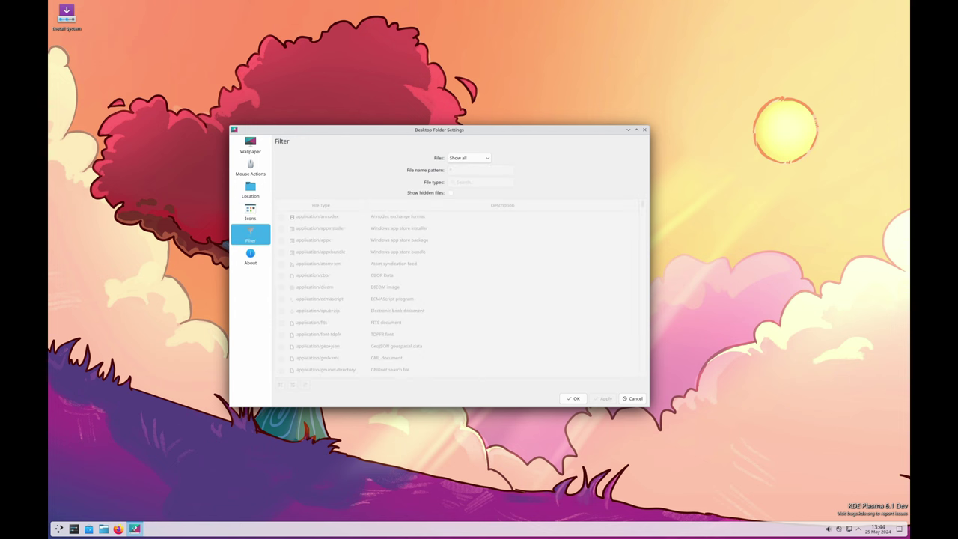
{"action": "left_click", "coordinate": [250, 256]}
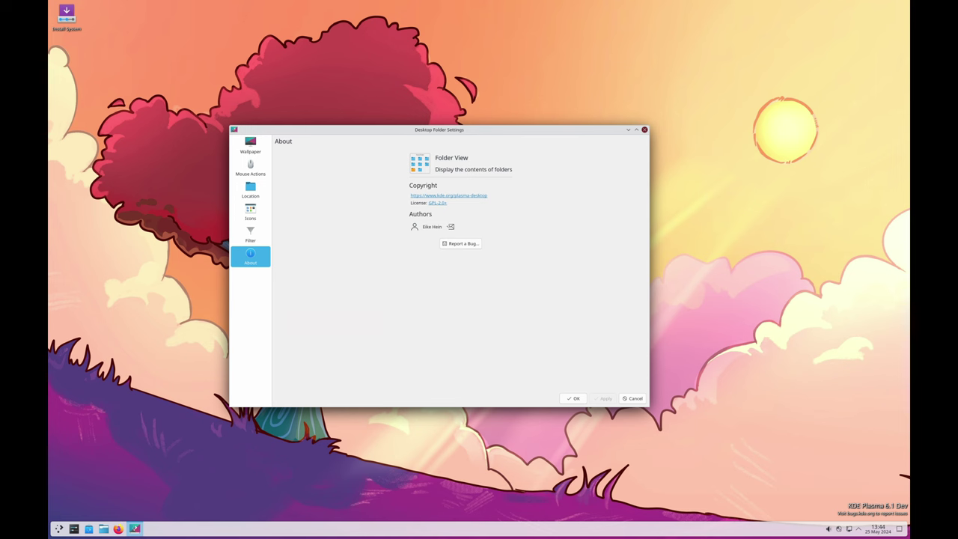
{"action": "left_click", "coordinate": [644, 129]}
{"action": "right_click", "coordinate": [290, 146]}
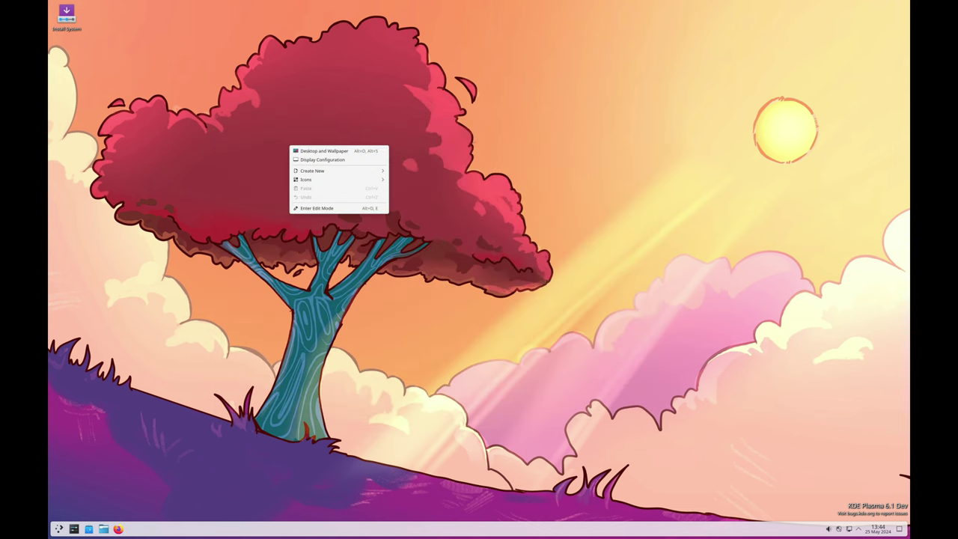
- Try portrait, upside-down and 90° counterclockwise orientations, then restore no rotation
{"action": "left_click", "coordinate": [322, 159]}
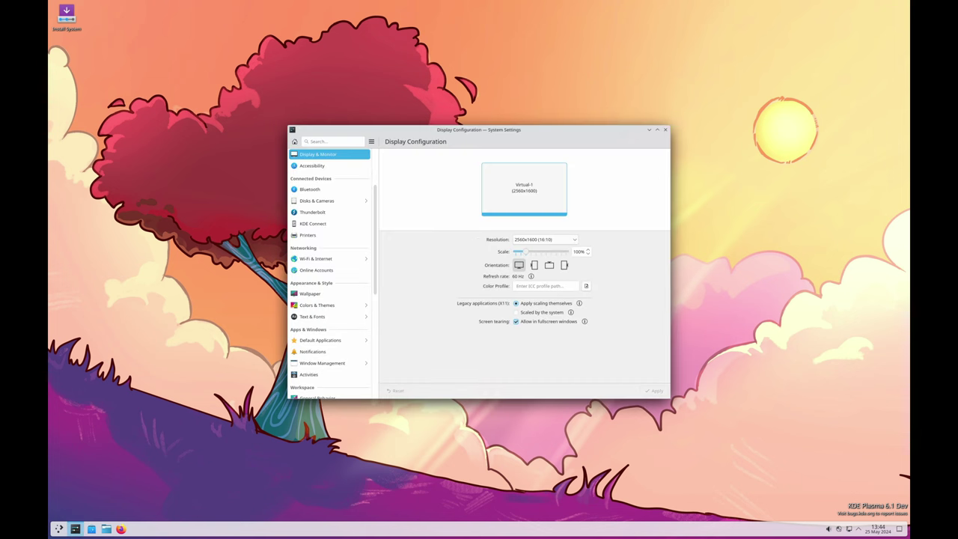
{"action": "left_click", "coordinate": [534, 265]}
{"action": "left_click", "coordinate": [550, 265]}
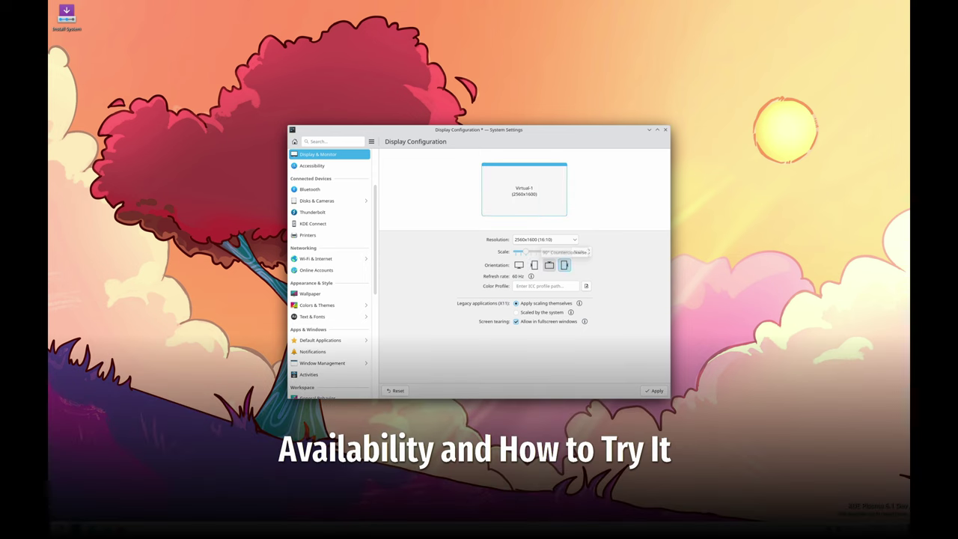
{"action": "left_click", "coordinate": [564, 265]}
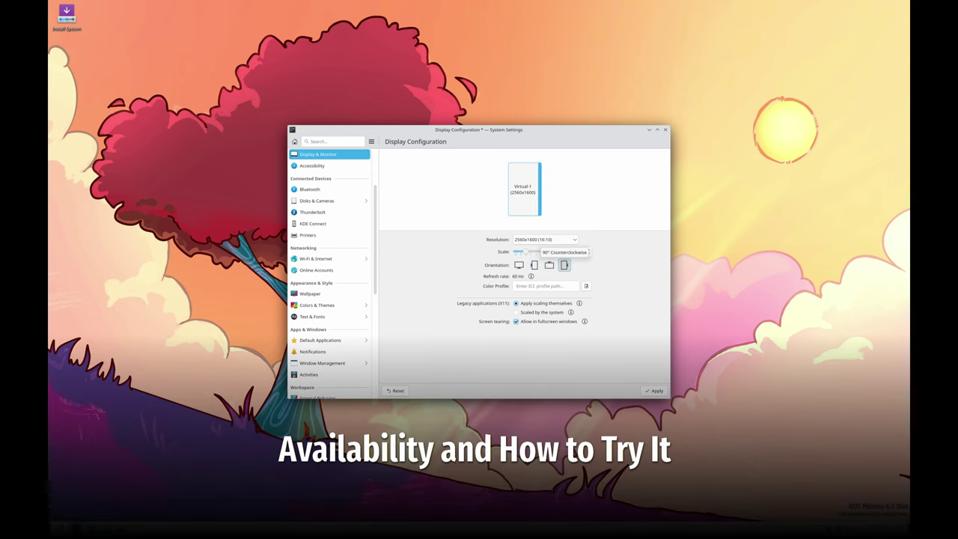
{"action": "left_click", "coordinate": [518, 265]}
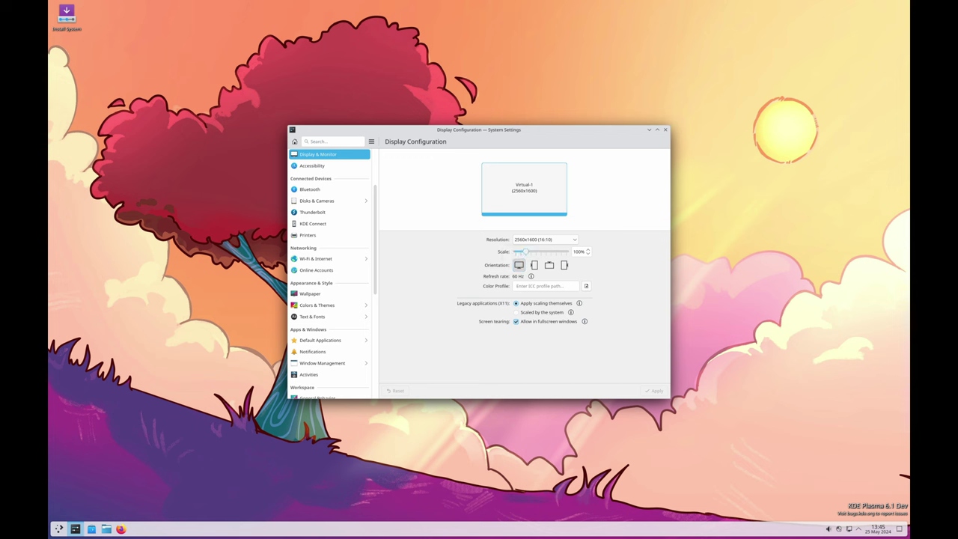
- Try another display scale, return it to 100%, and view the Noto Sans font settings
{"action": "mouse_move", "coordinate": [526, 251]}
{"action": "left_mouse_down"}
{"action": "mouse_move", "coordinate": [544, 252]}
{"action": "mouse_move", "coordinate": [516, 251]}
{"action": "left_mouse_up"}
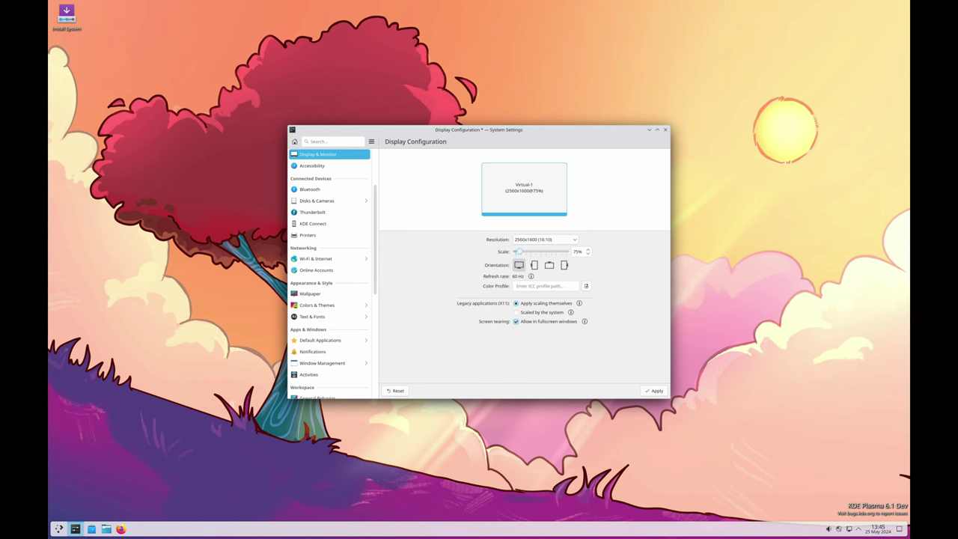
{"action": "left_click_drag", "start_coordinate": [518, 252], "coordinate": [524, 251]}
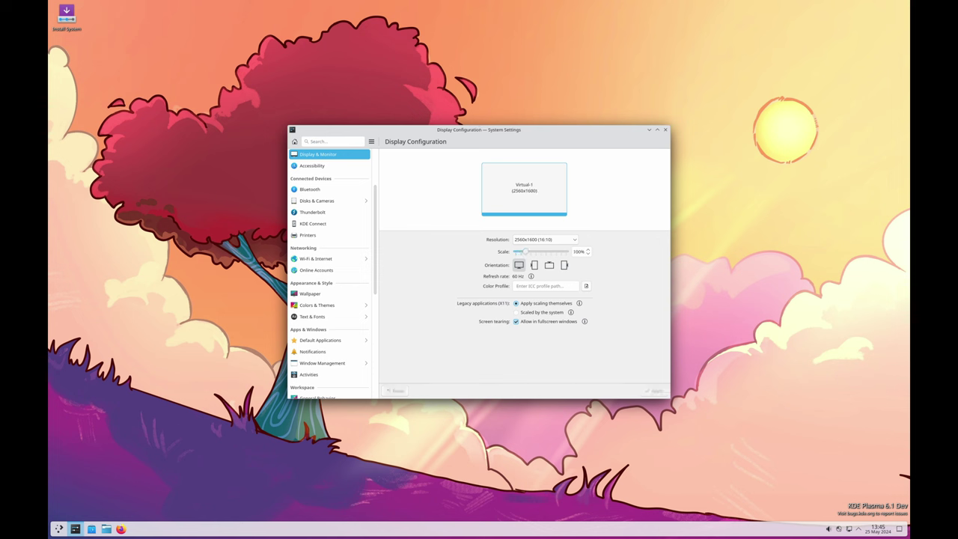
{"action": "scroll", "coordinate": [330, 279], "scroll_direction": "down", "scroll_amount": 2}
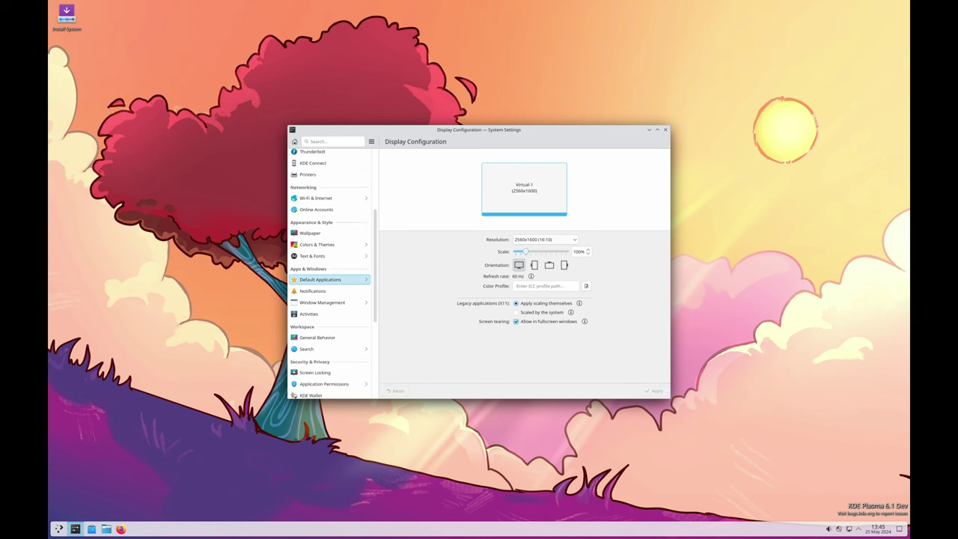
{"action": "left_click", "coordinate": [312, 256]}
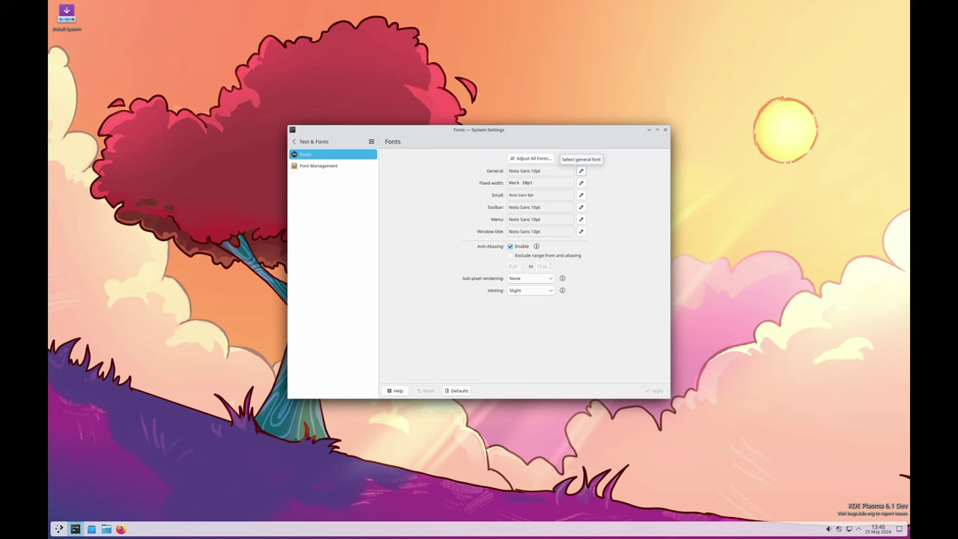
{"action": "left_click", "coordinate": [581, 170]}
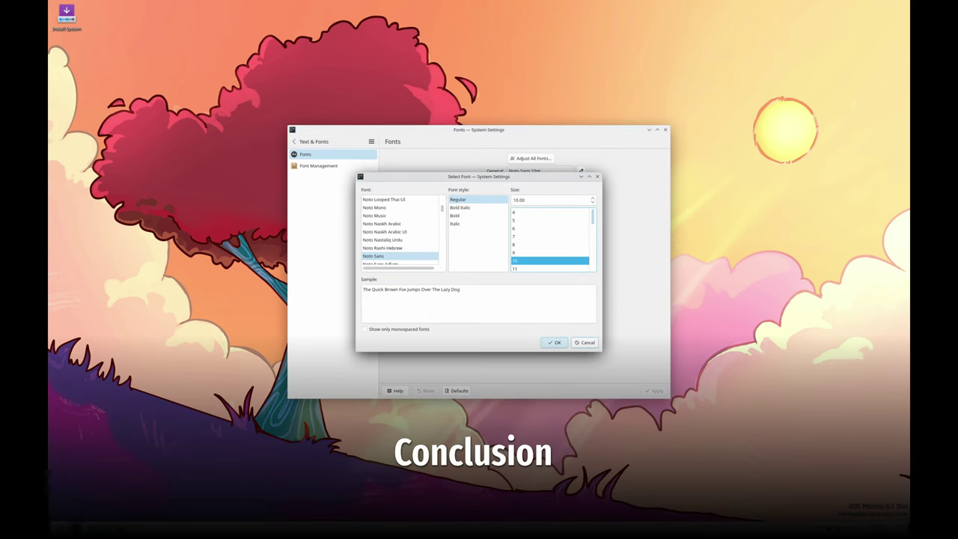
{"action": "key", "text": "Escape"}
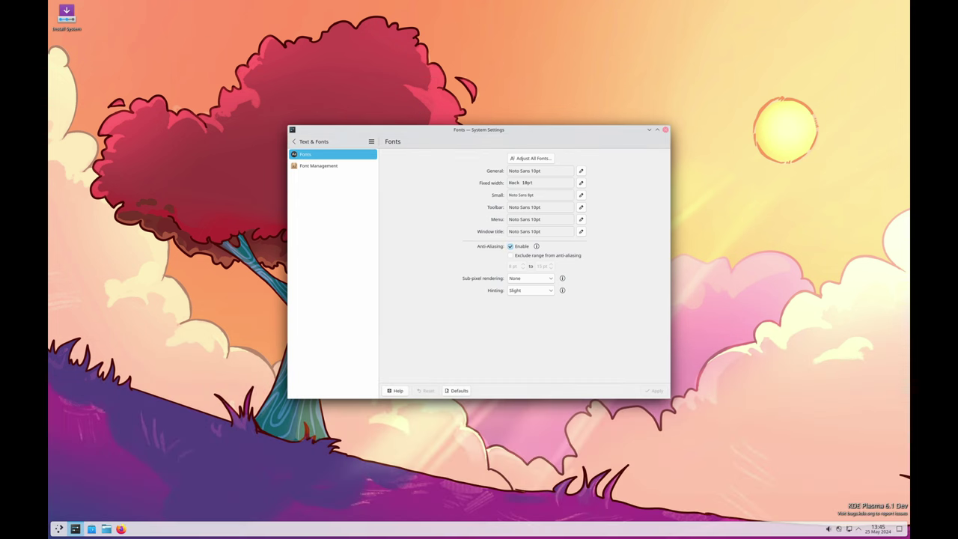
{"action": "left_click", "coordinate": [664, 130]}
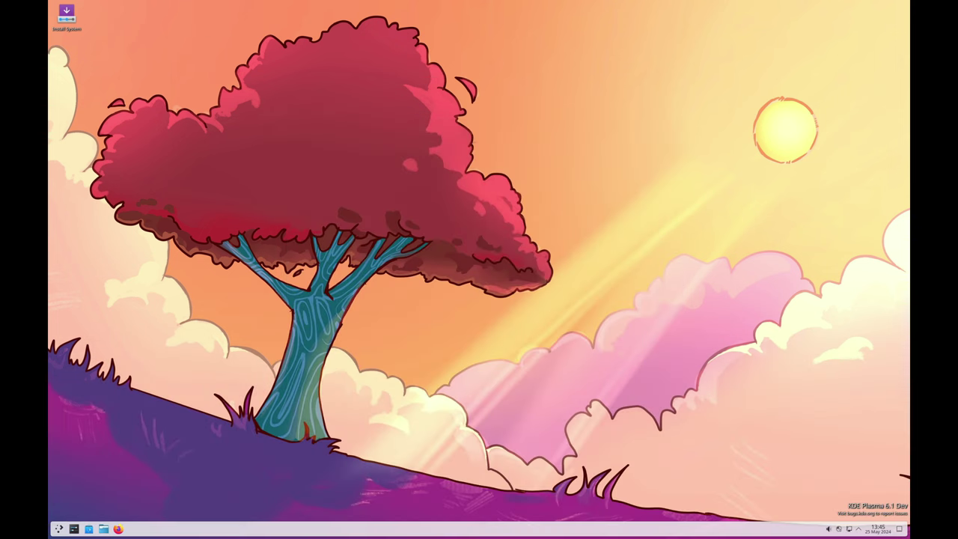